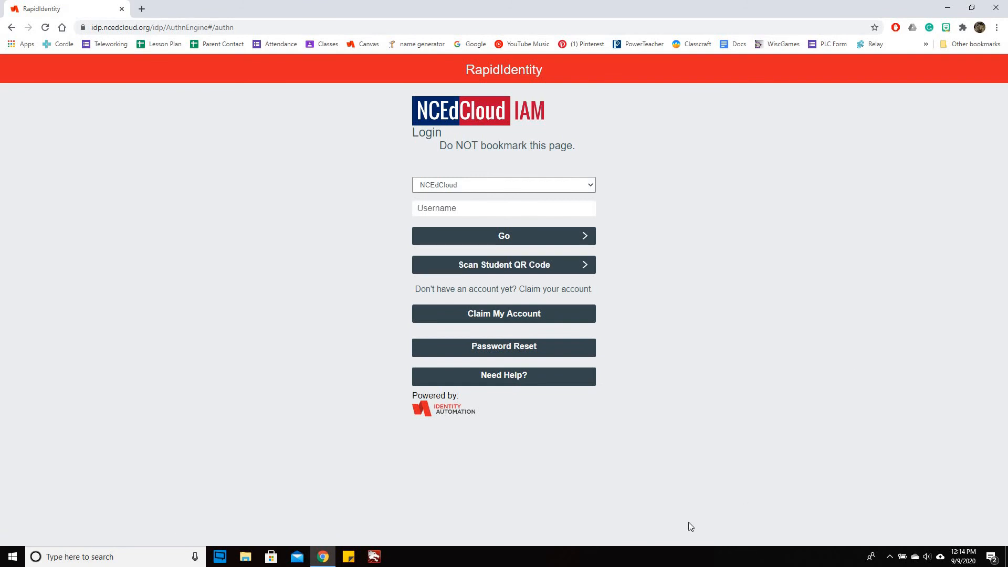
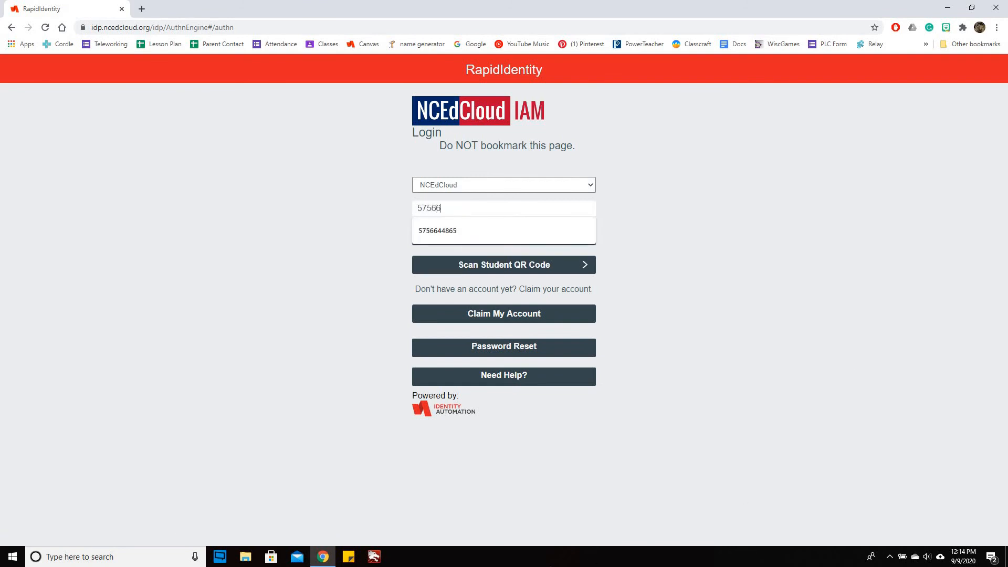
# - Sign in to NCEdCloud with the school username and the saved password
pyautogui.press('Return')
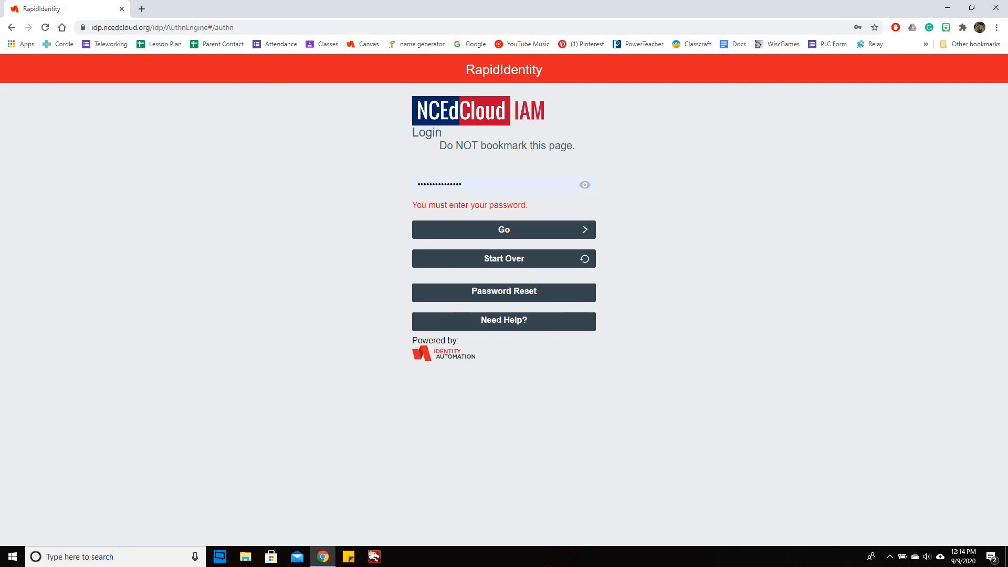
pyautogui.press('Return')
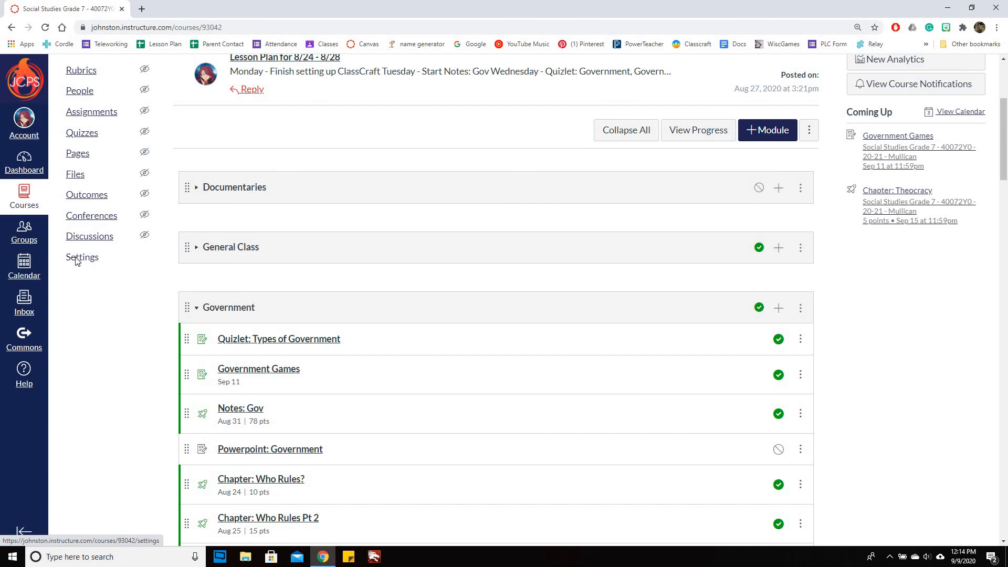
# - Open the course Settings' Navigation tab listing student-visible menu items
pyautogui.click(77, 259)
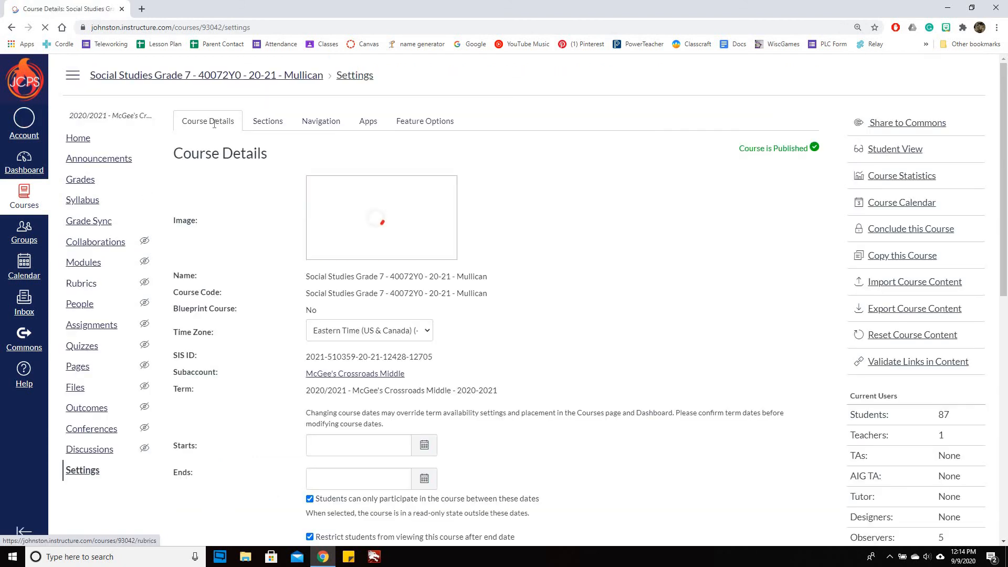
pyautogui.click(314, 118)
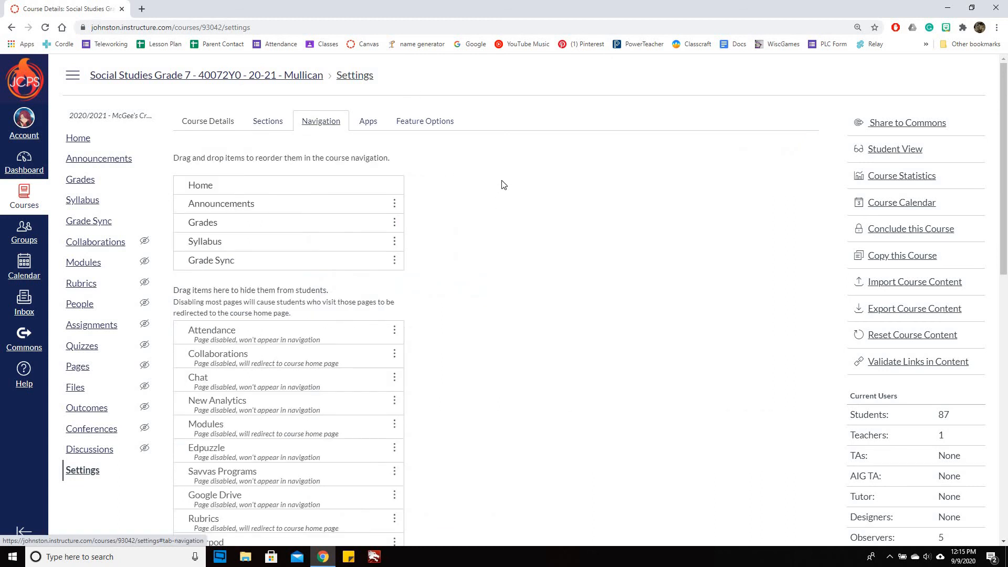
pyautogui.scroll(-1, 501, 185)
pyautogui.scroll(-2, 502, 177)
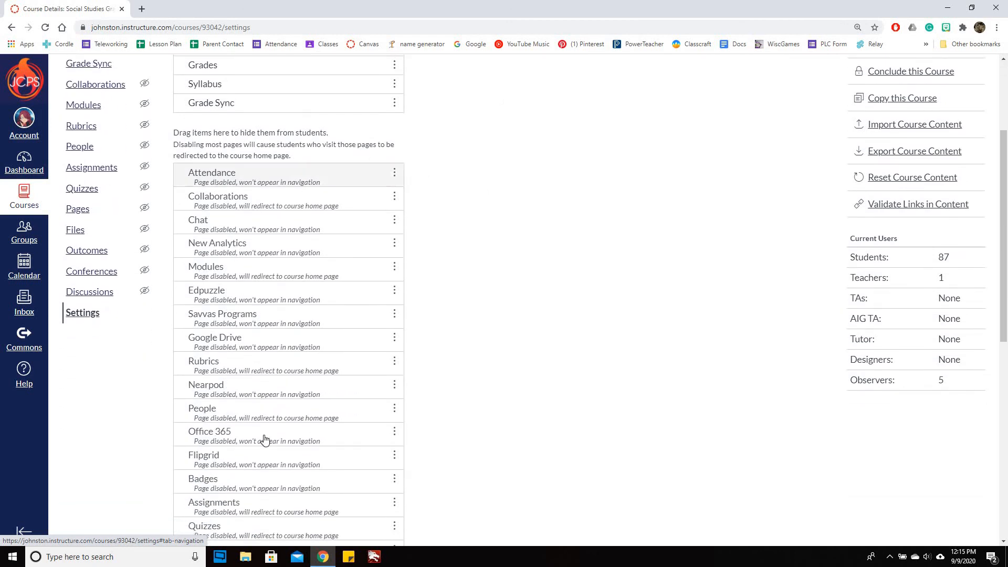
pyautogui.scroll(-3, 477, 357)
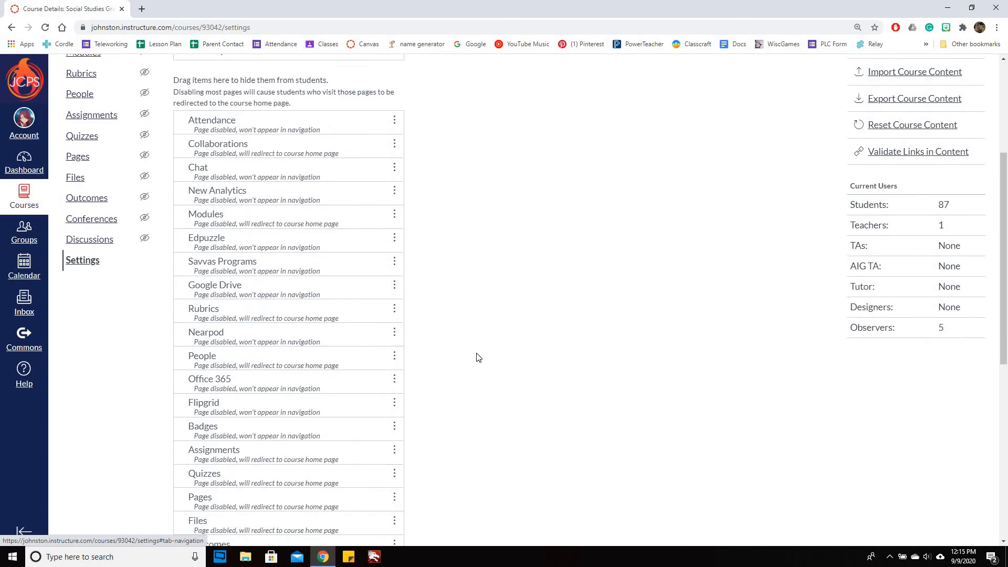
pyautogui.scroll(-4, 474, 357)
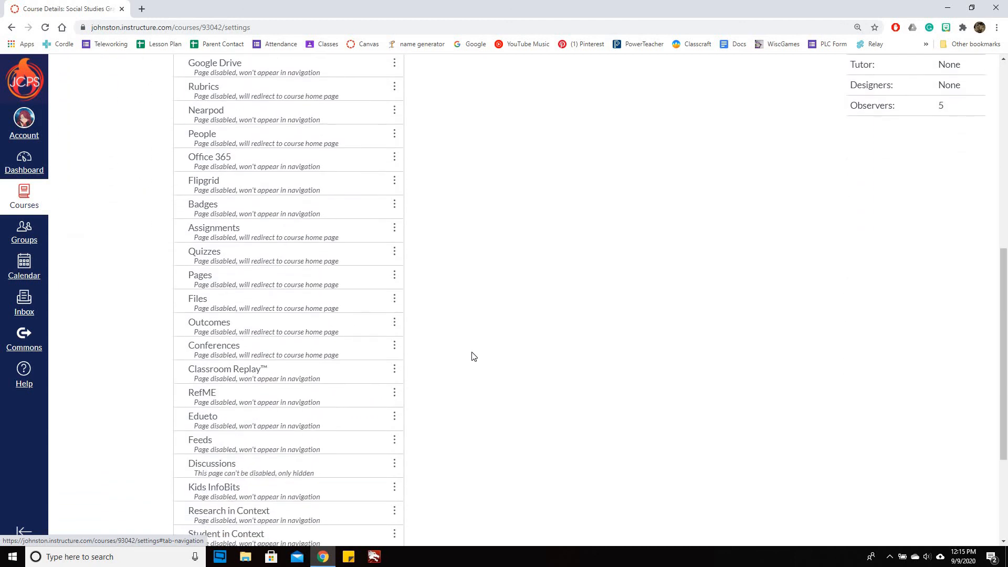
pyautogui.scroll(-2, 462, 355)
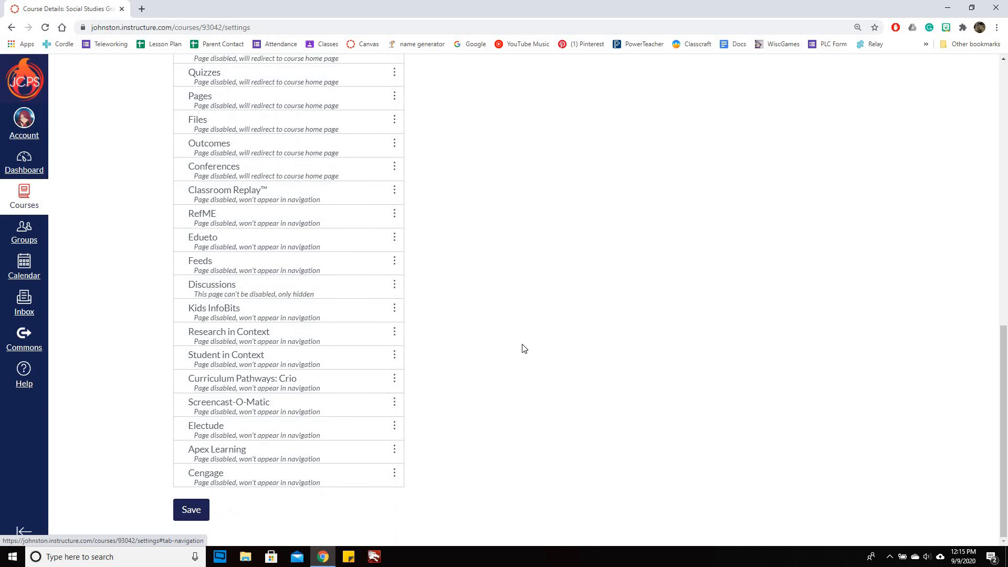
pyautogui.scroll(12, 522, 348)
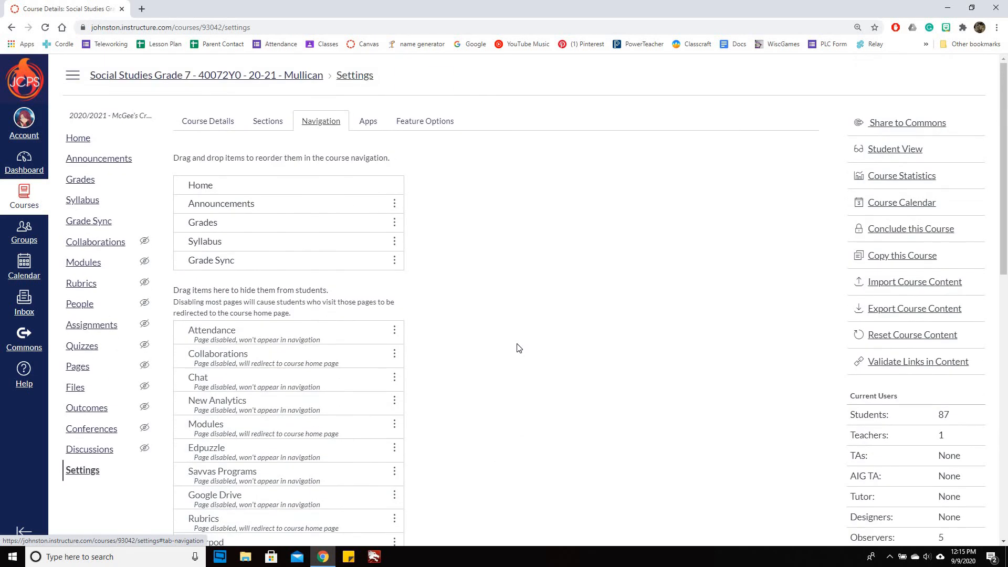
pyautogui.scroll(-1, 517, 347)
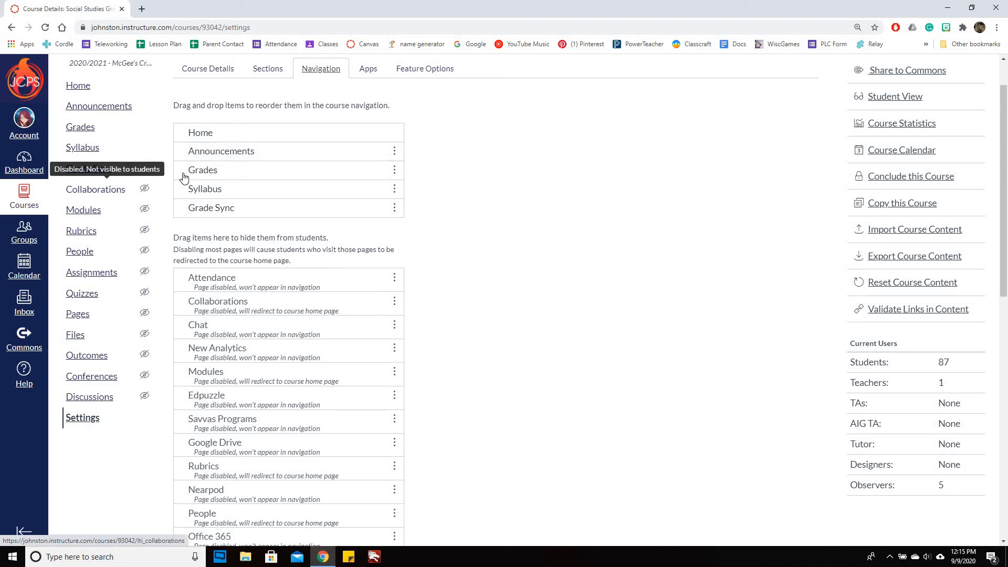
pyautogui.moveTo(270, 155); pyautogui.dragTo(274, 263)
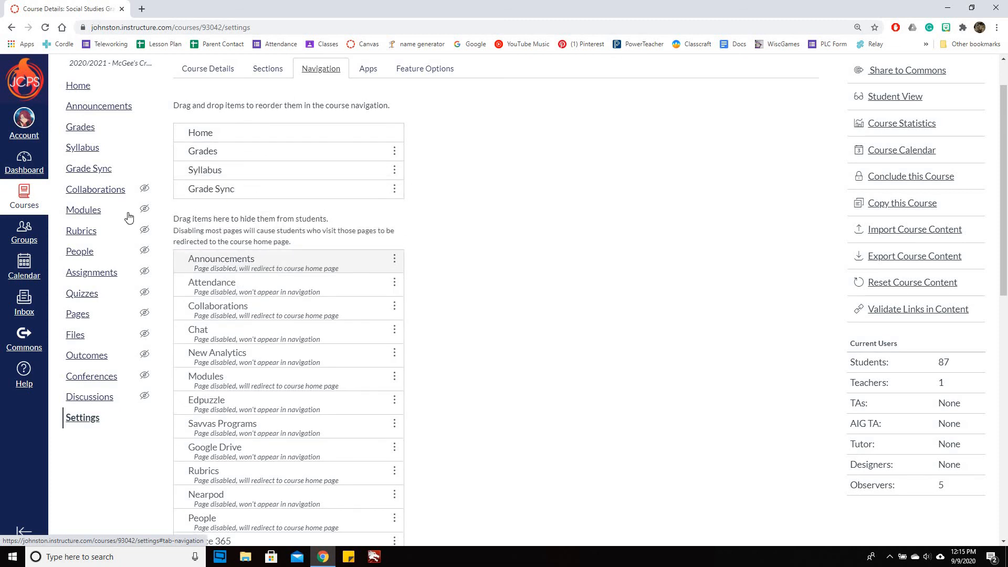
pyautogui.scroll(-10, 466, 469)
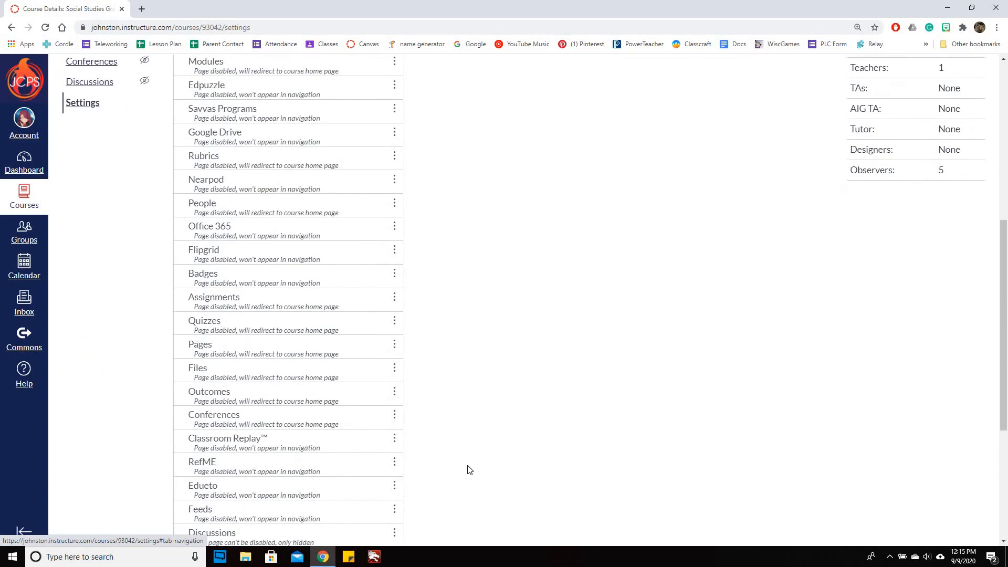
pyautogui.scroll(15, 542, 212)
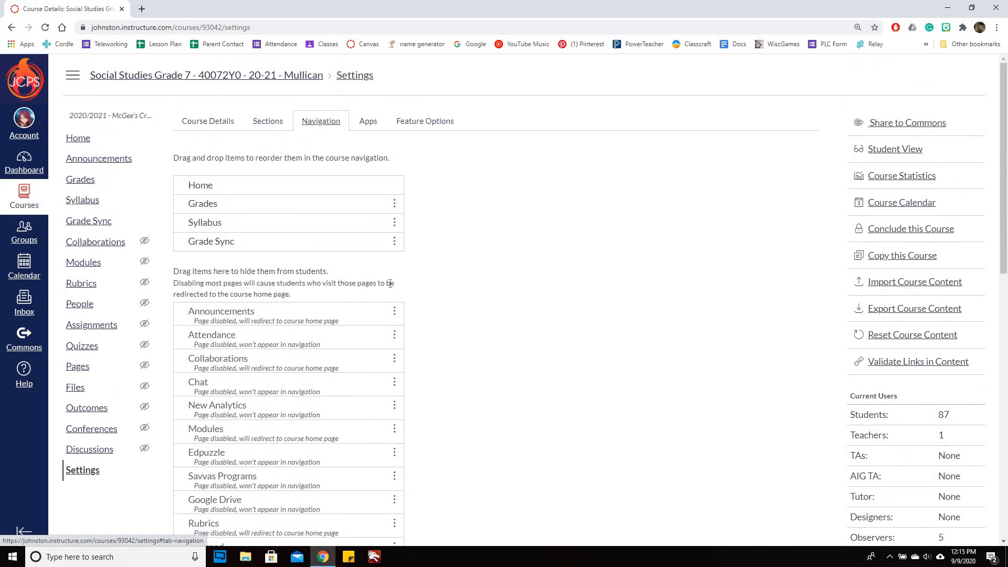
pyautogui.moveTo(241, 322); pyautogui.dragTo(271, 233)
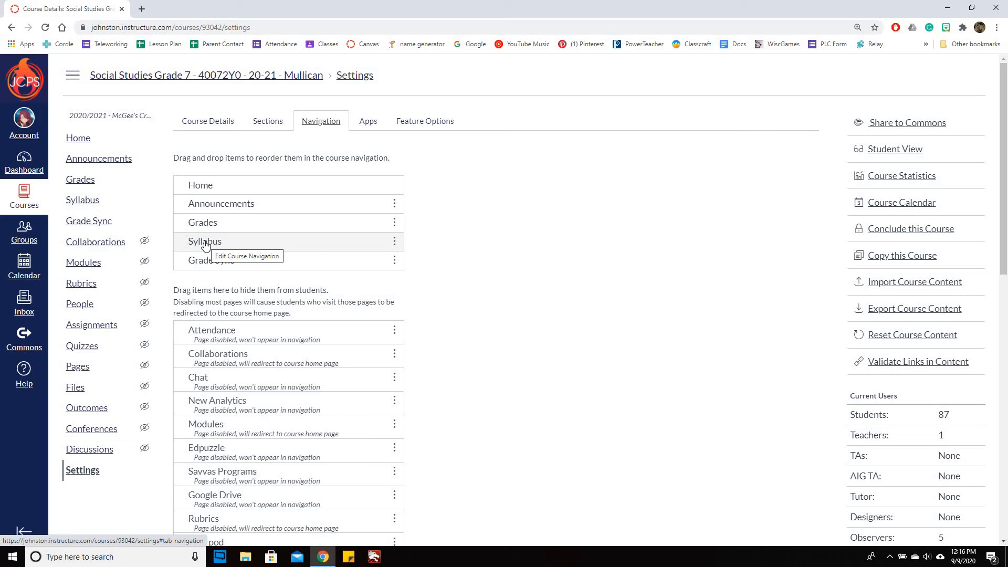
pyautogui.moveTo(205, 244); pyautogui.dragTo(232, 272)
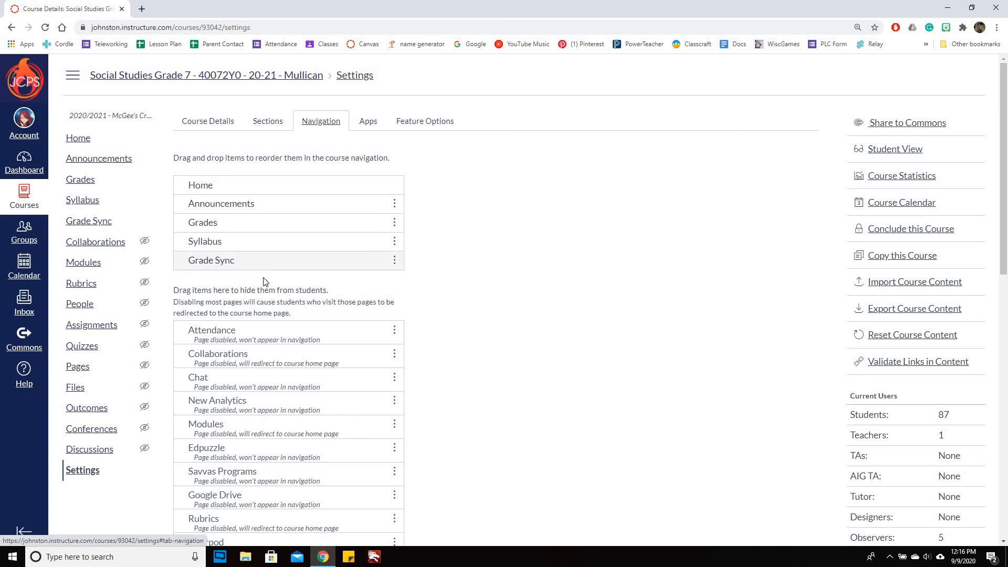
pyautogui.scroll(-4, 451, 294)
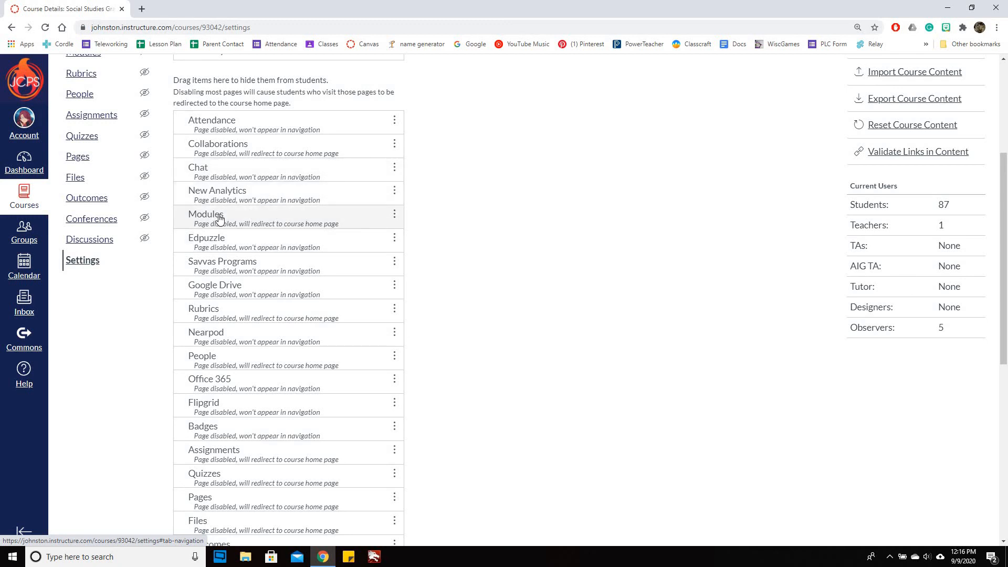
pyautogui.scroll(2, 495, 240)
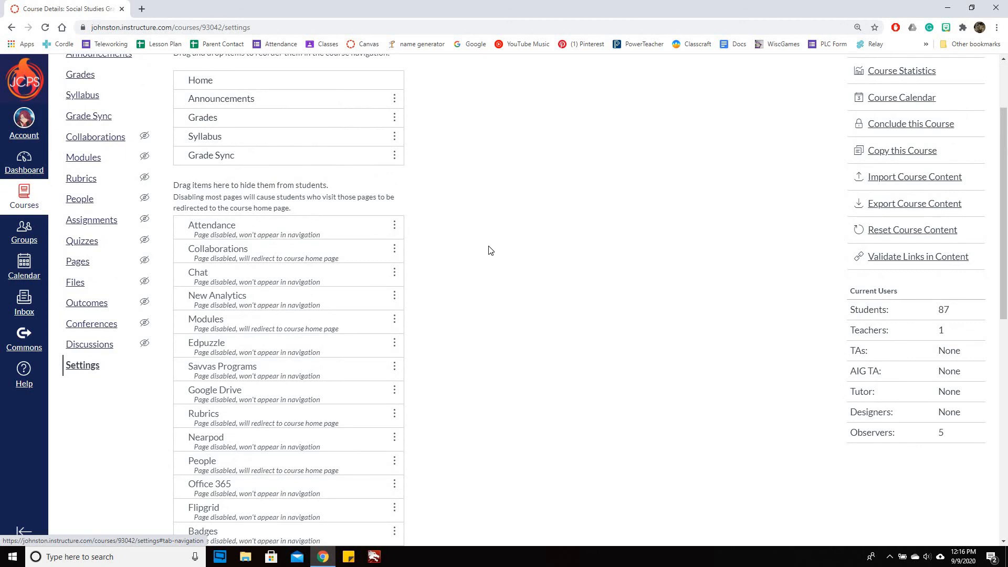
pyautogui.scroll(-1, 315, 287)
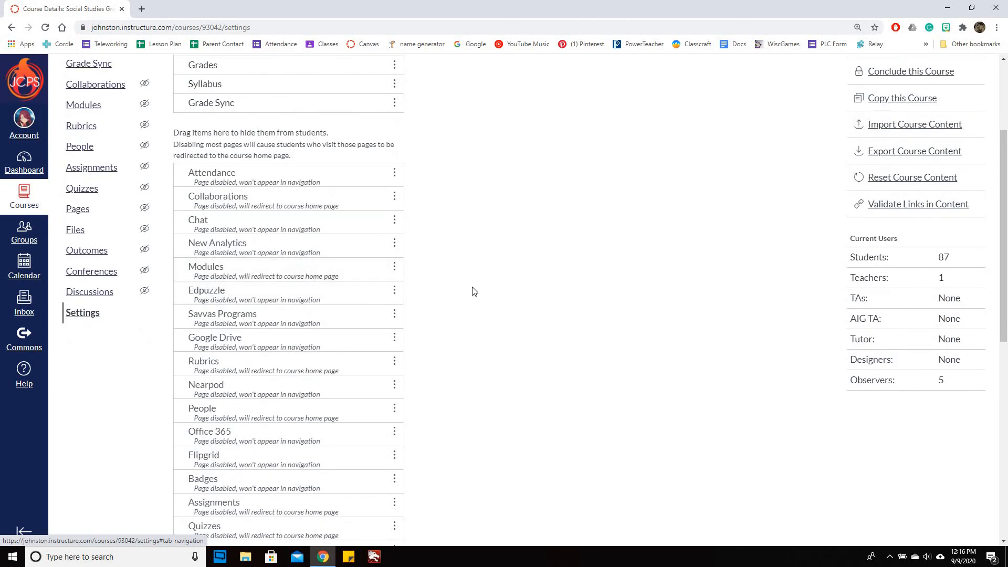
pyautogui.scroll(-1, 575, 274)
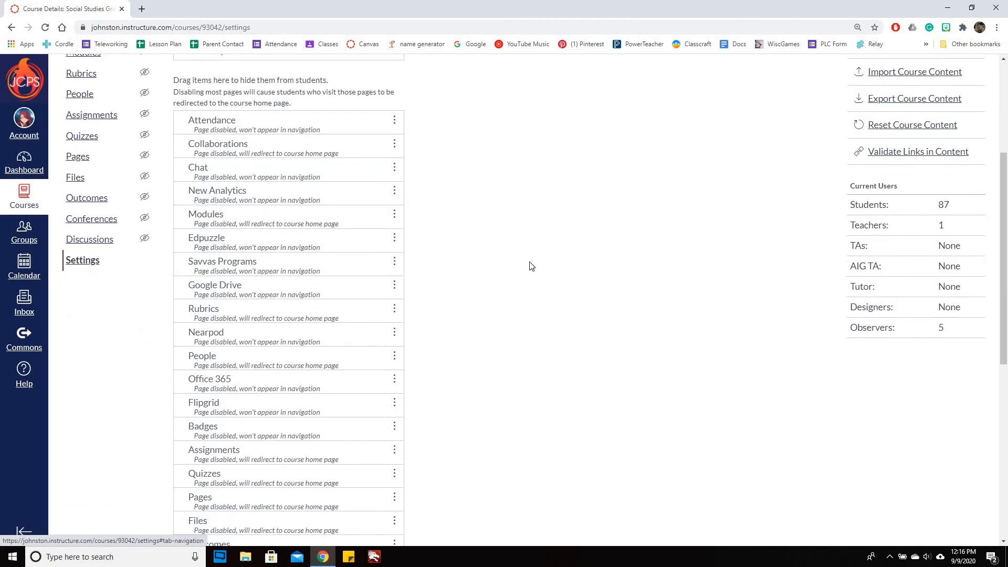
pyautogui.scroll(-1, 531, 266)
pyautogui.scroll(-1, 234, 256)
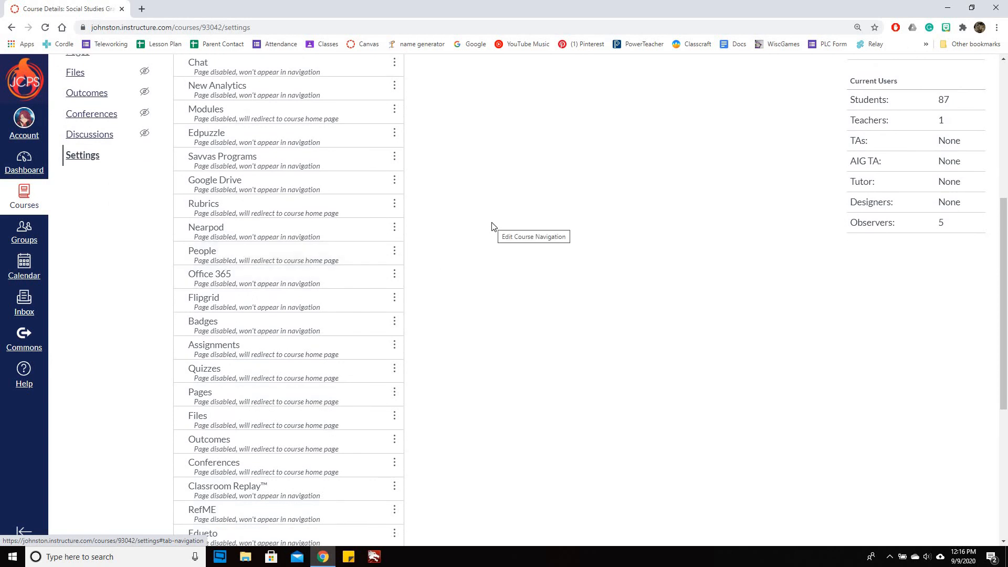
pyautogui.scroll(-1, 488, 223)
pyautogui.scroll(-1, 299, 133)
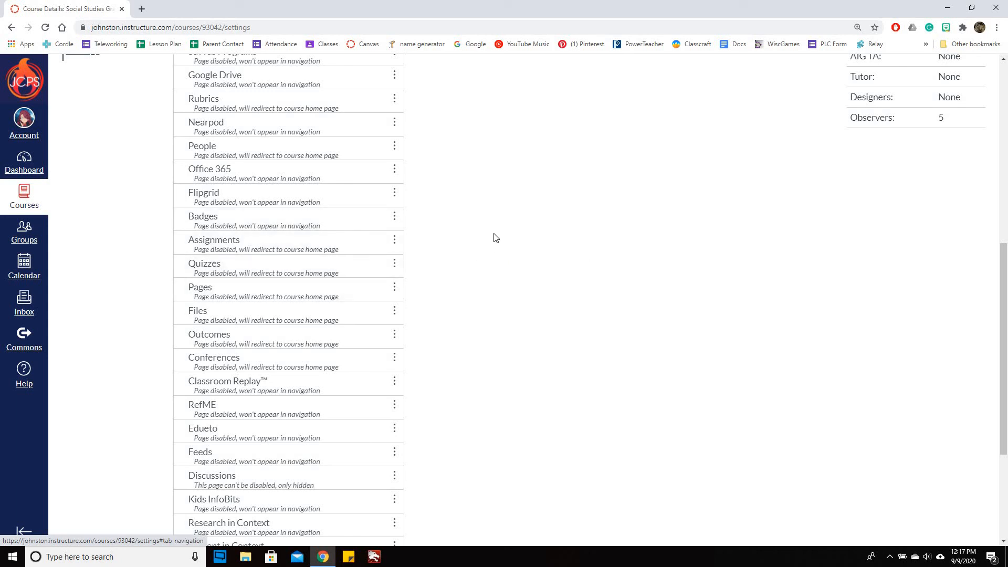
pyautogui.scroll(8, 493, 233)
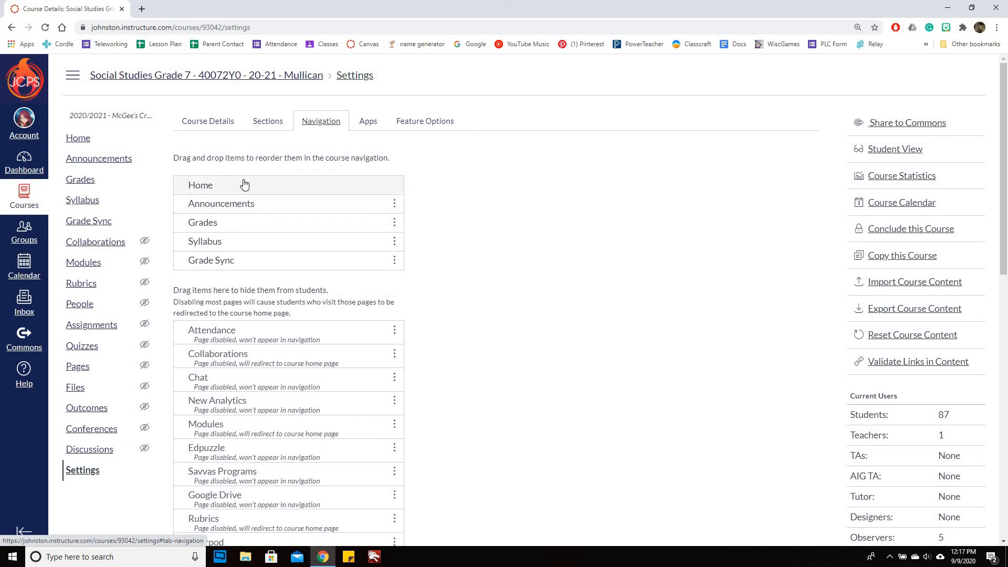
# - Review the Navigation list and save it with Home, Announcements, Grades, Syllabus, Grade Sync visible
pyautogui.scroll(-5, 528, 325)
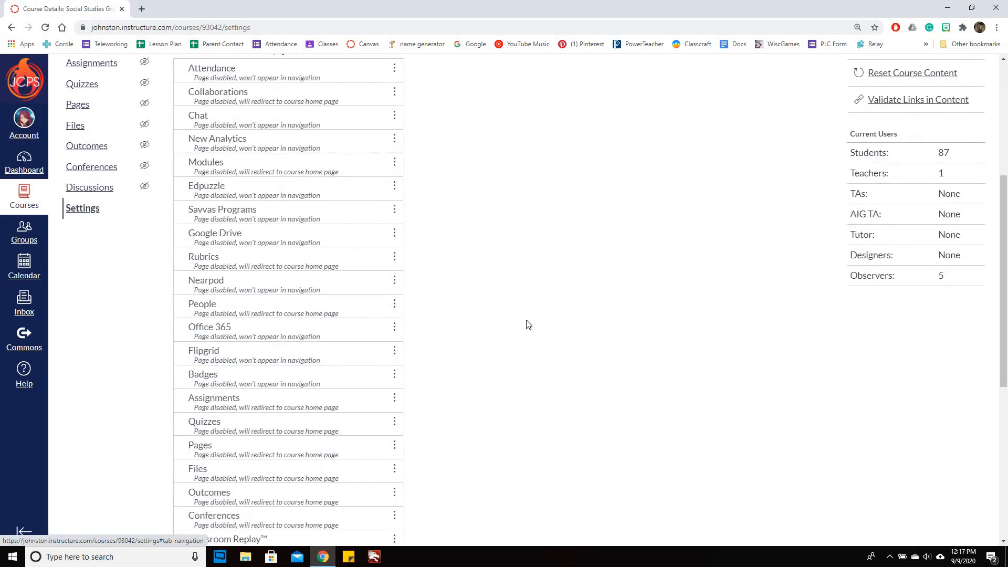
pyautogui.scroll(-4, 528, 325)
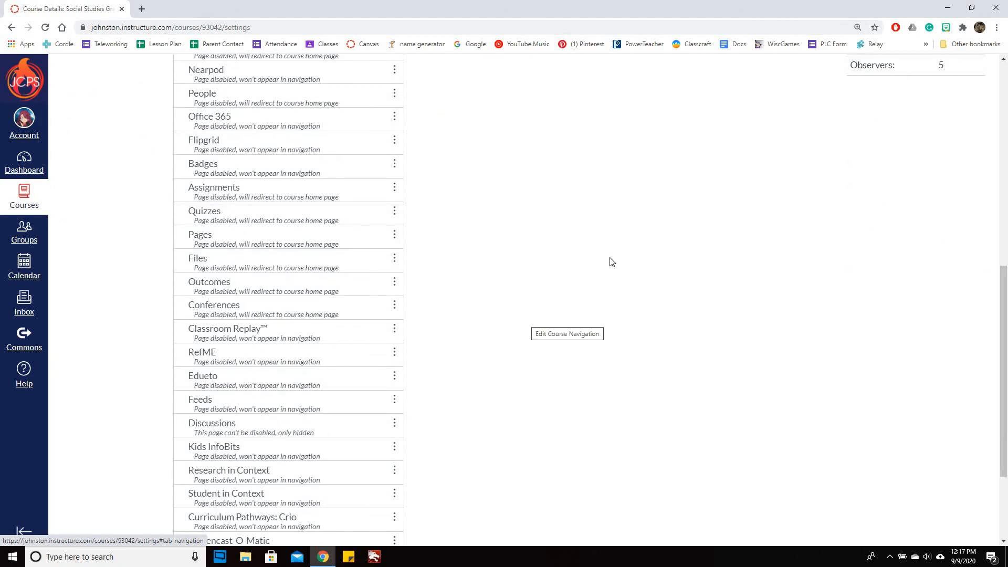
pyautogui.scroll(2, 612, 261)
pyautogui.scroll(3, 619, 243)
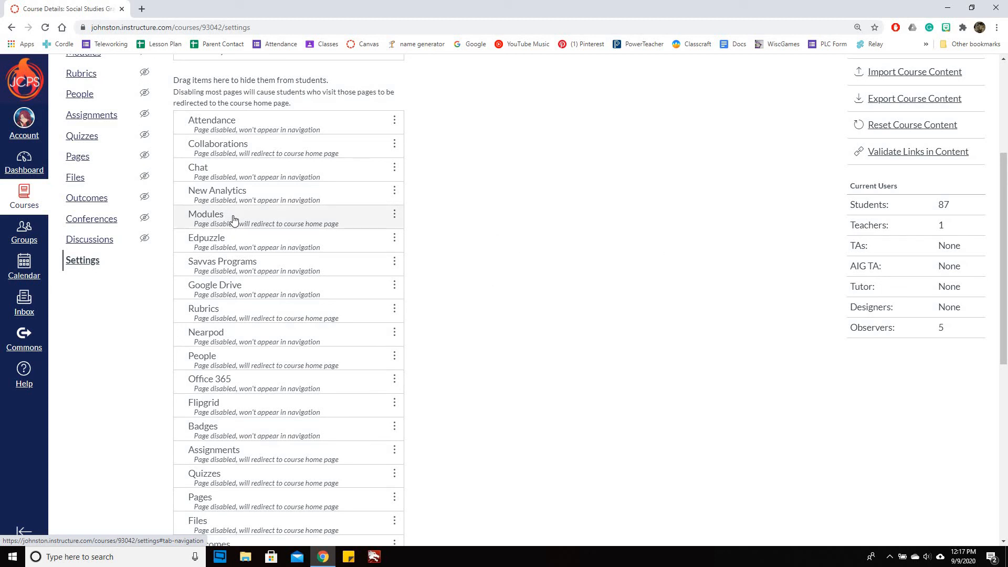
pyautogui.scroll(-2, 509, 312)
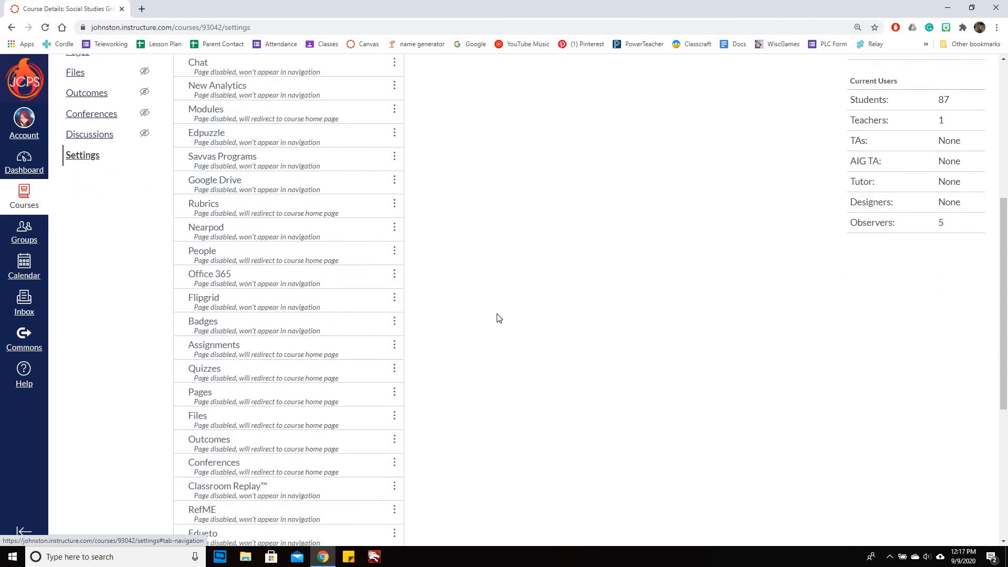
pyautogui.scroll(-2, 317, 223)
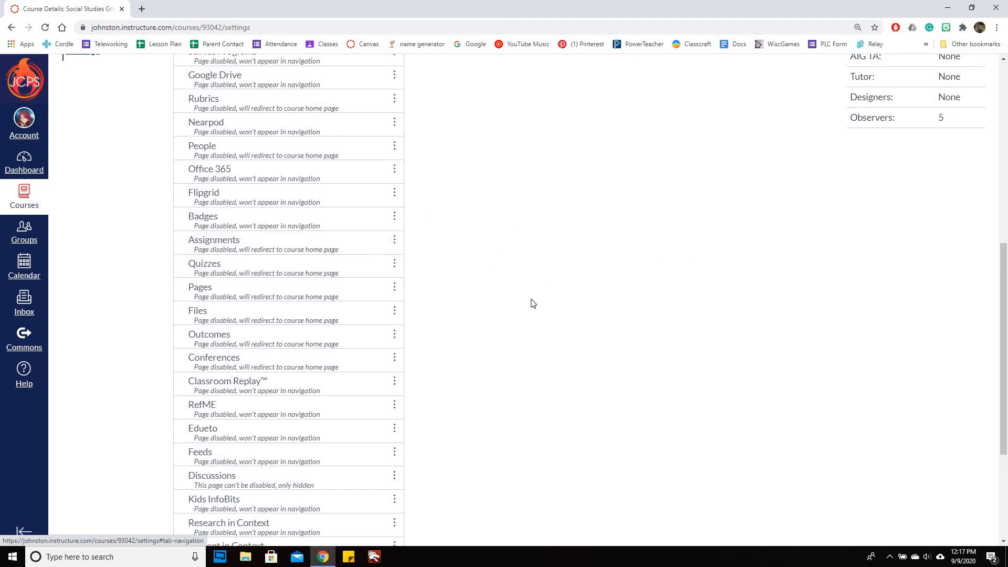
pyautogui.scroll(-2, 526, 300)
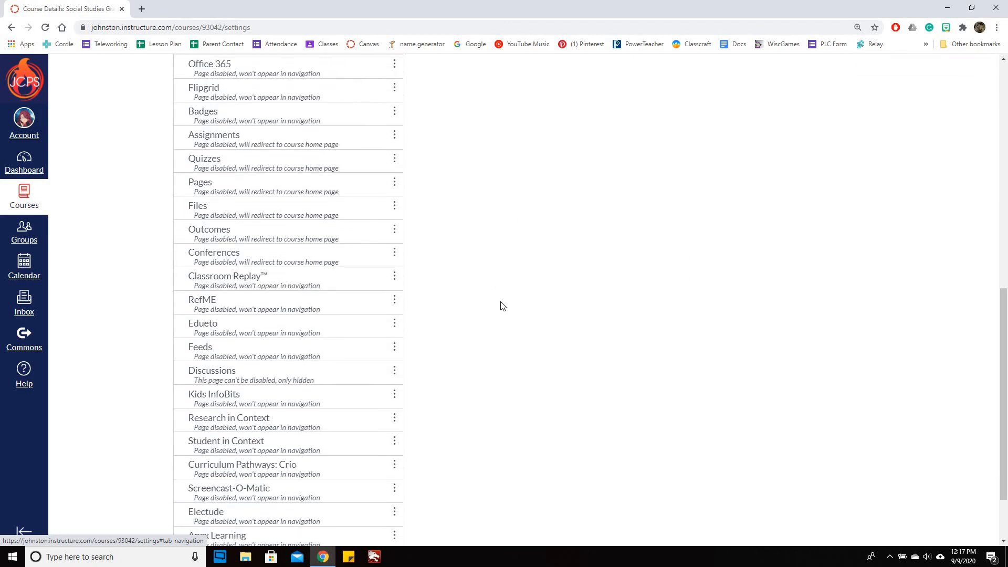
pyautogui.scroll(-1, 371, 315)
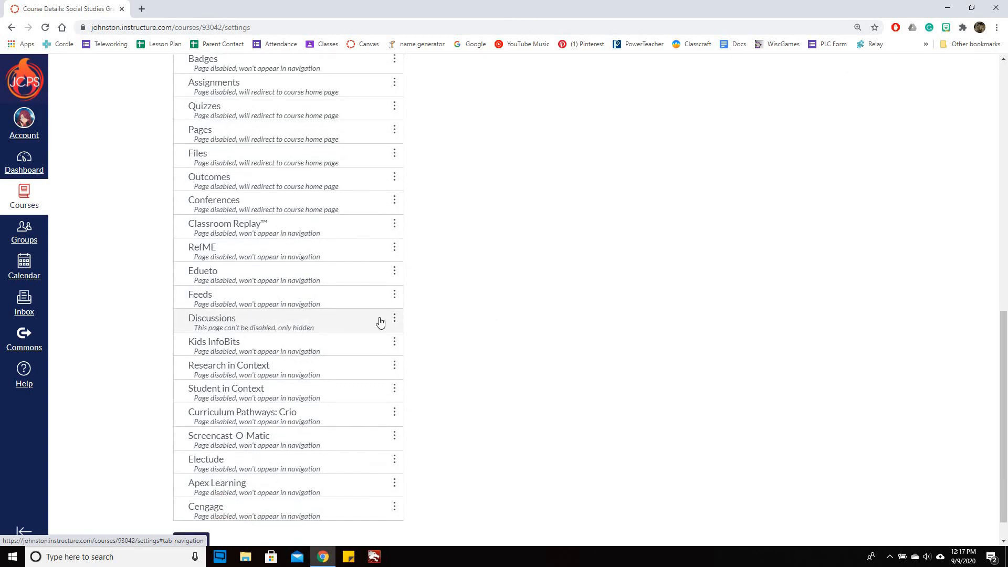
pyautogui.scroll(-1, 474, 303)
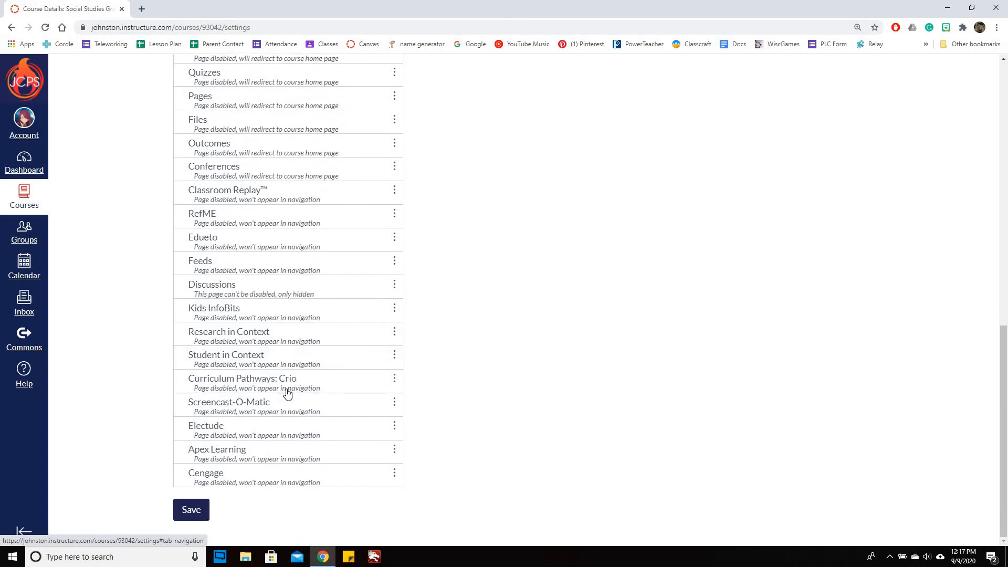
pyautogui.scroll(12, 513, 362)
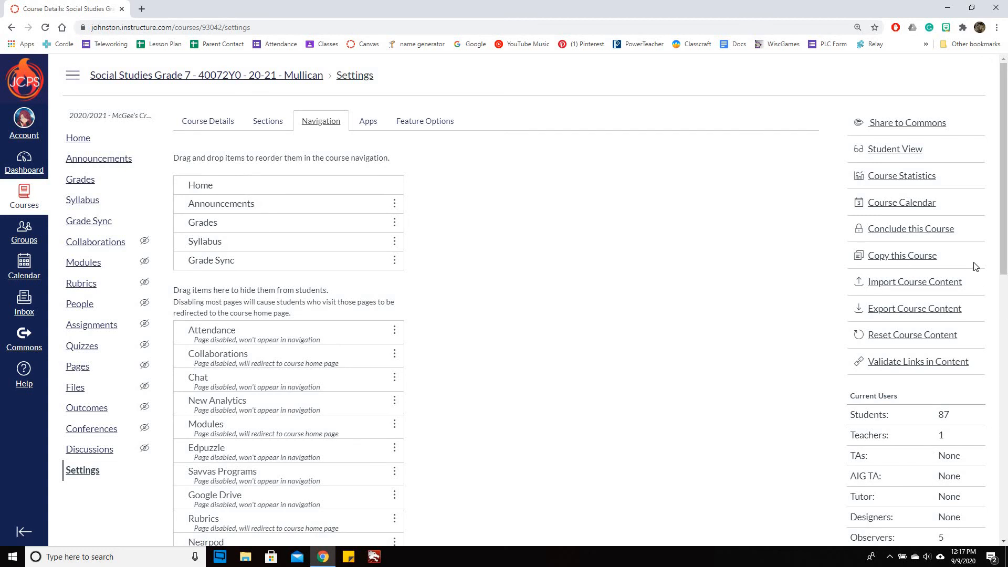
pyautogui.scroll(-12, 965, 266)
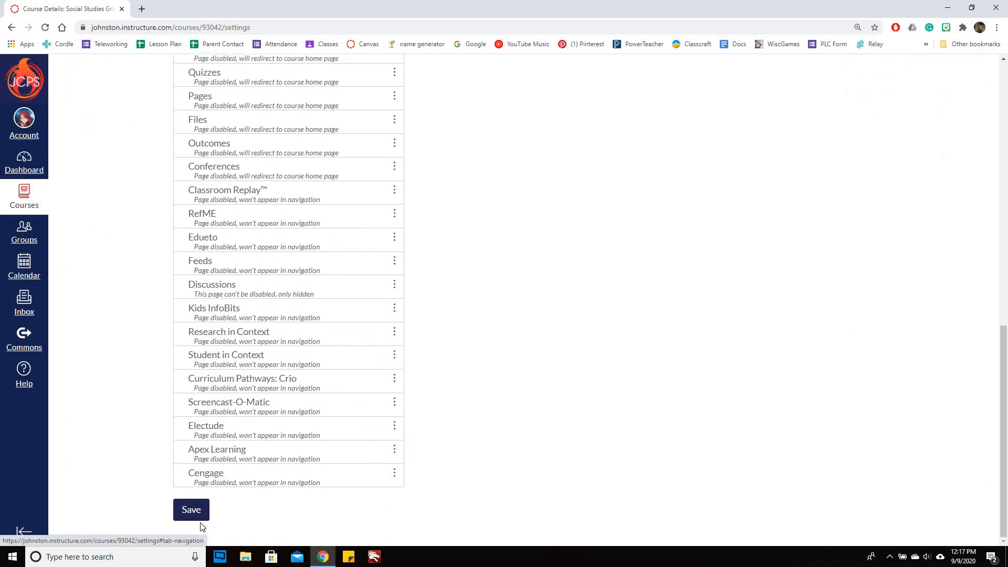
pyautogui.click(193, 511)
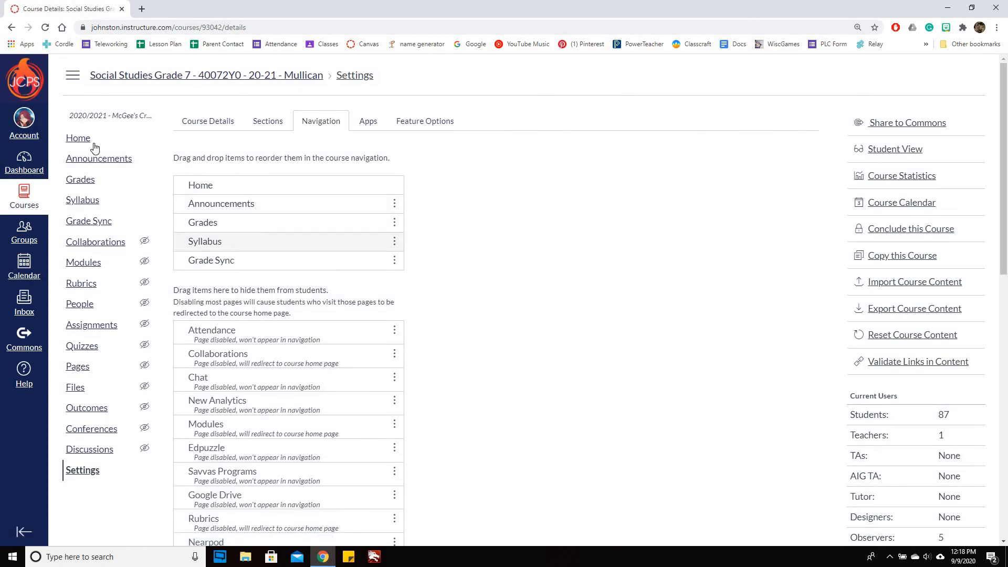
# - Go to the course home page and switch into Student View
pyautogui.click(87, 140)
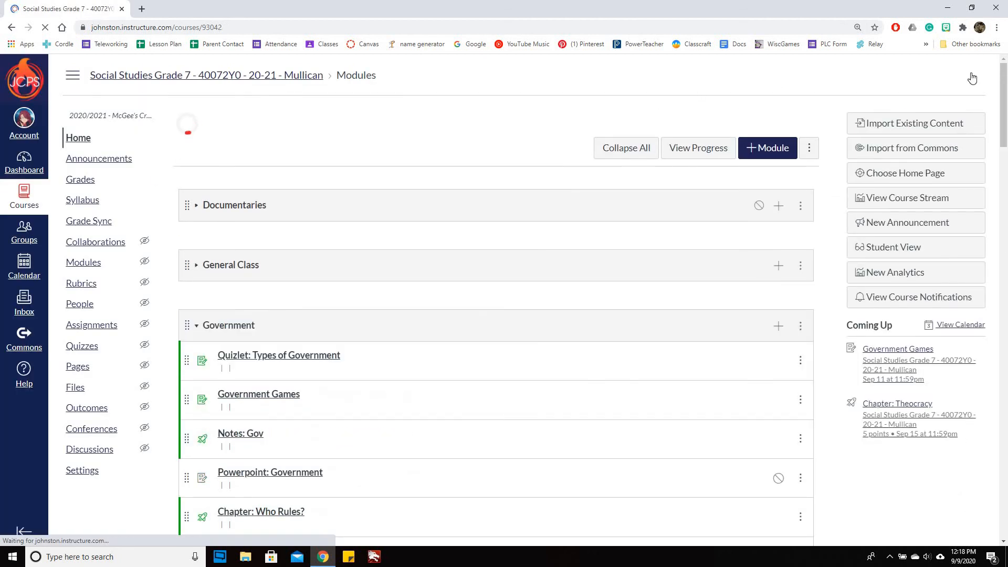
pyautogui.scroll(-2, 830, 218)
pyautogui.scroll(-2, 923, 374)
pyautogui.scroll(2, 916, 379)
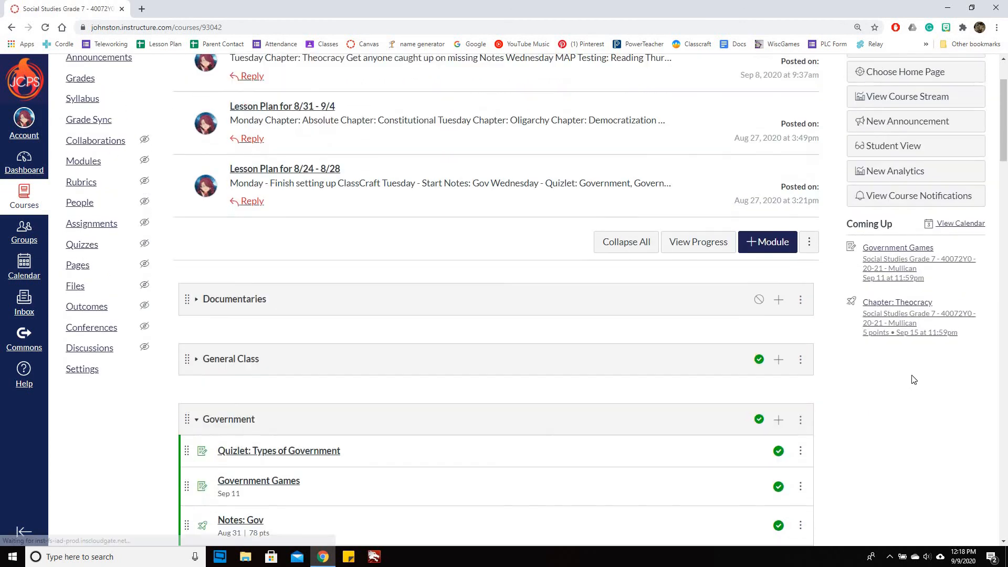
pyautogui.scroll(2, 913, 379)
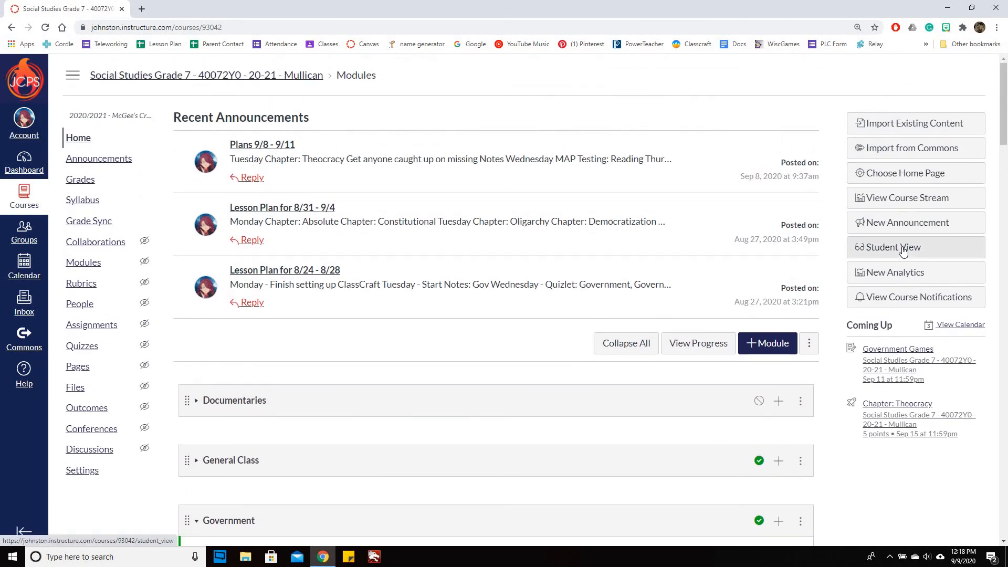
pyautogui.click(901, 252)
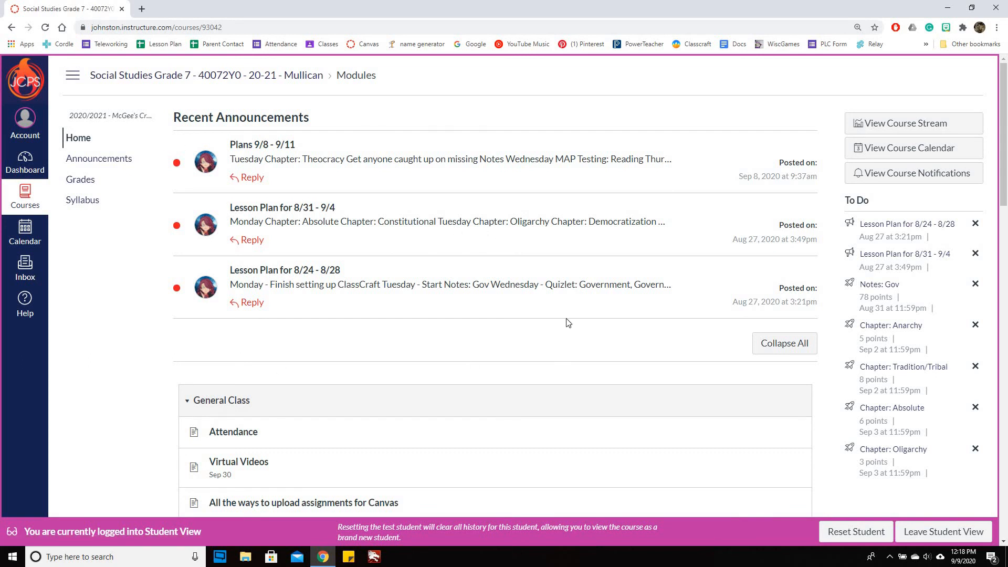
# - Collapse the General Class module and look through the student-visible modules below
pyautogui.scroll(-4, 544, 299)
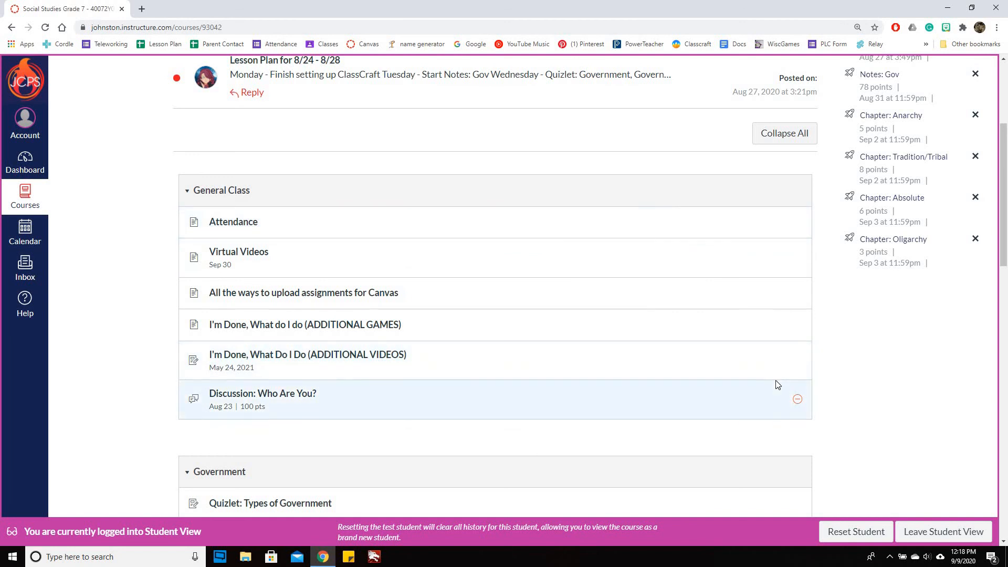
pyautogui.click(191, 194)
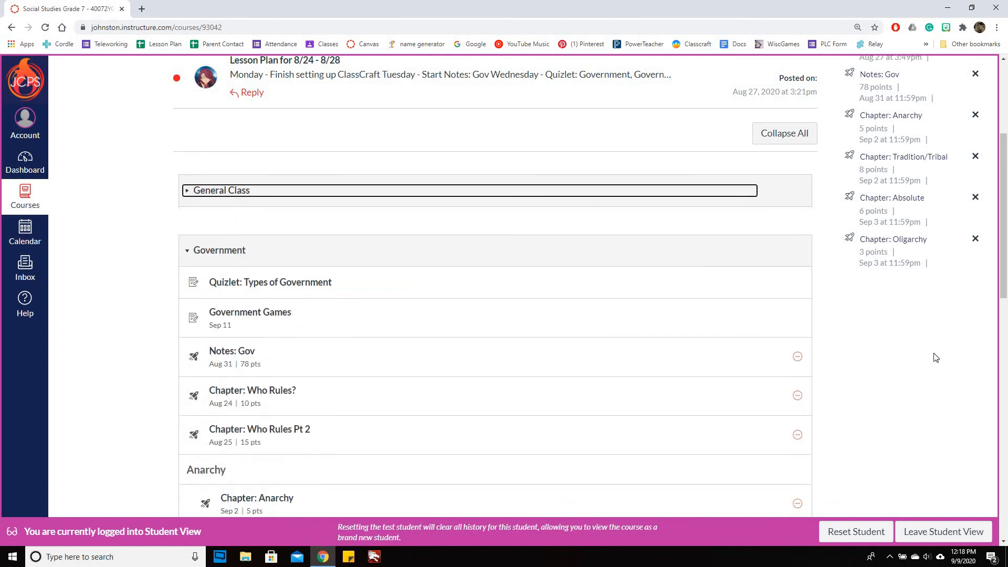
pyautogui.scroll(-1, 916, 352)
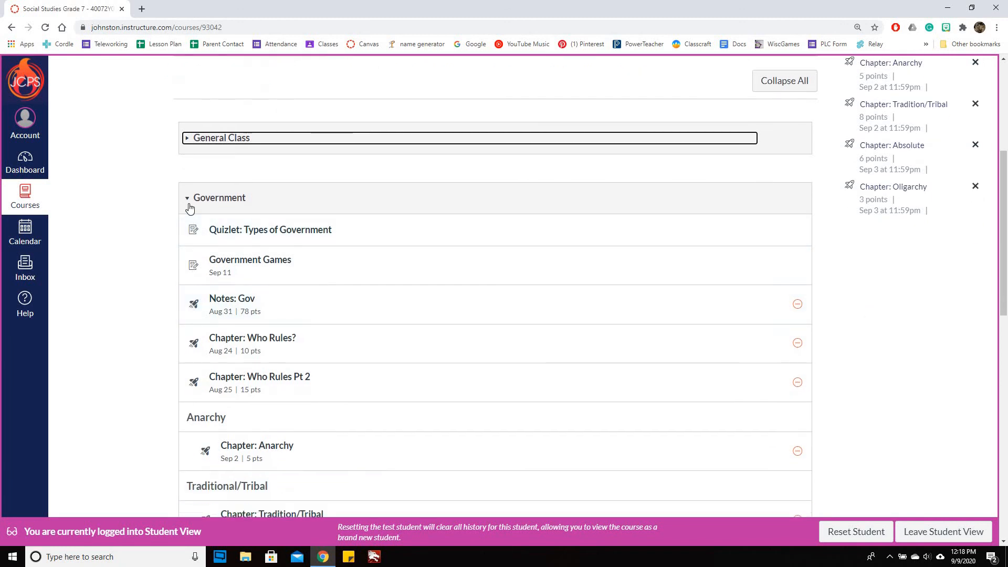
pyautogui.scroll(-2, 903, 383)
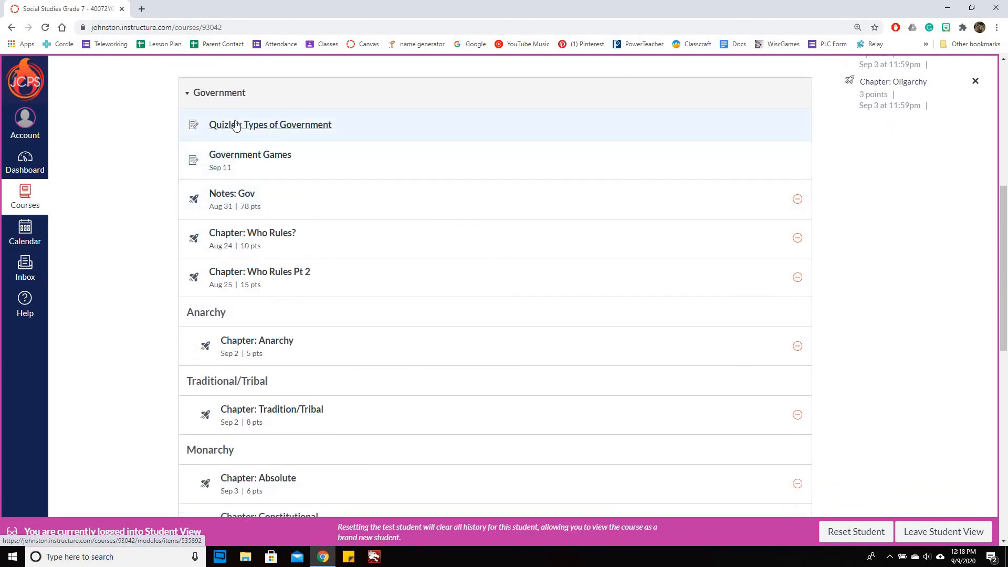
pyautogui.scroll(-2, 423, 342)
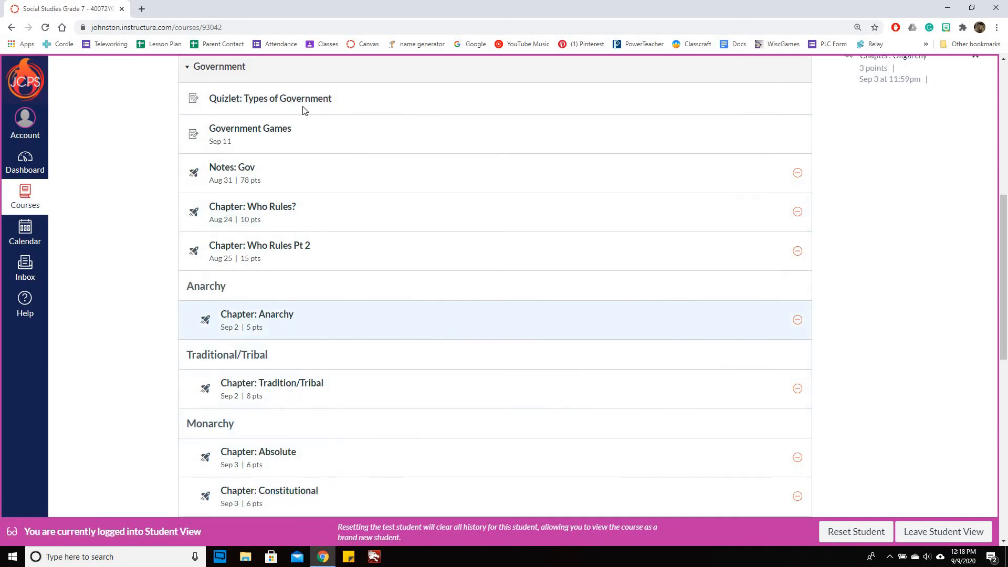
pyautogui.scroll(-7, 423, 407)
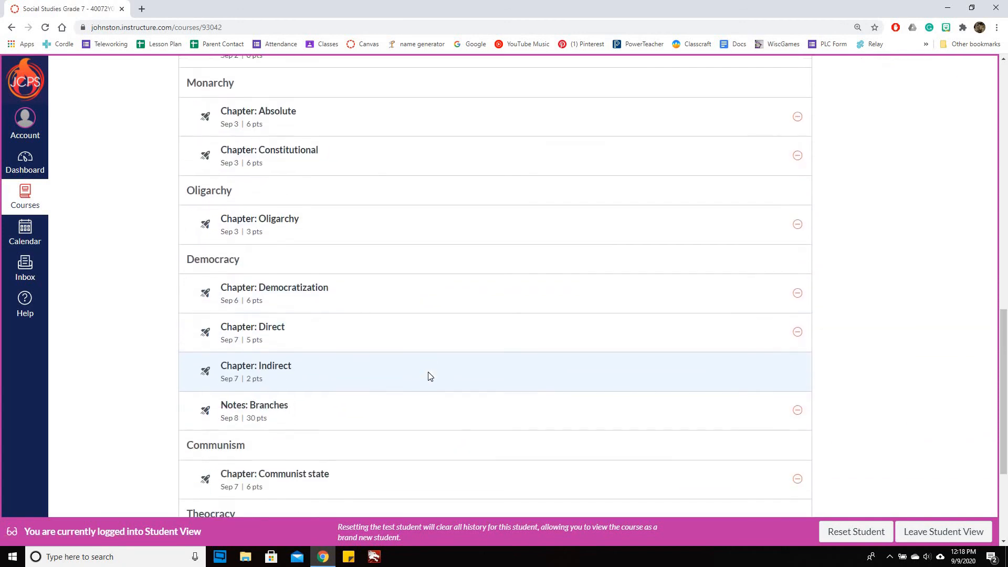
pyautogui.scroll(-2, 428, 376)
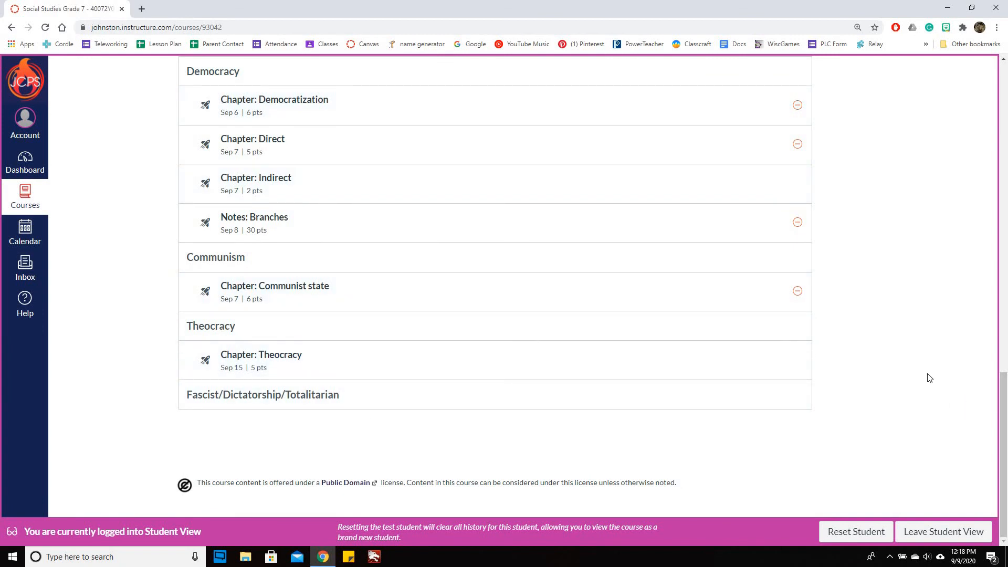
# - Open the Government Games item from the module list
pyautogui.scroll(12, 890, 416)
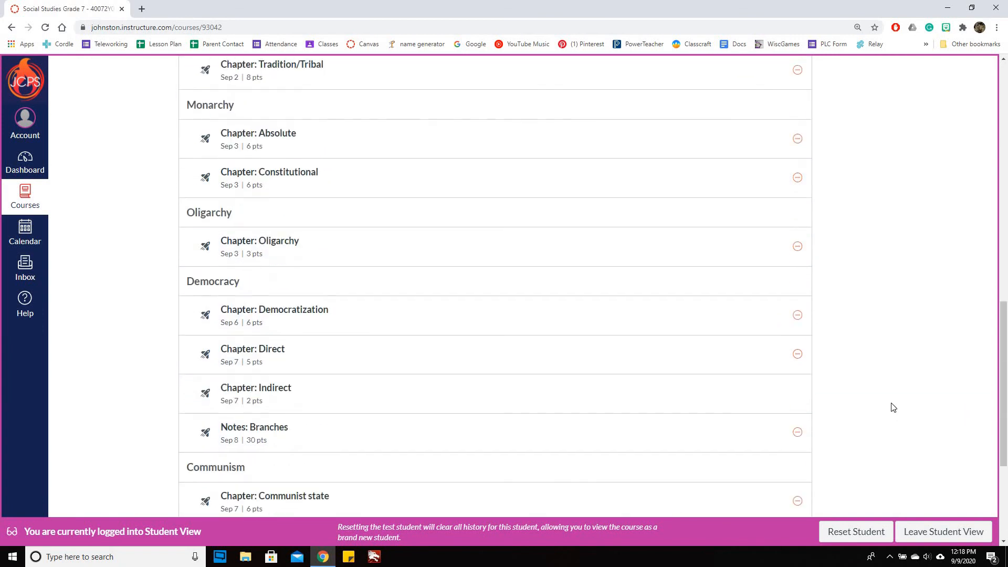
pyautogui.scroll(1, 895, 389)
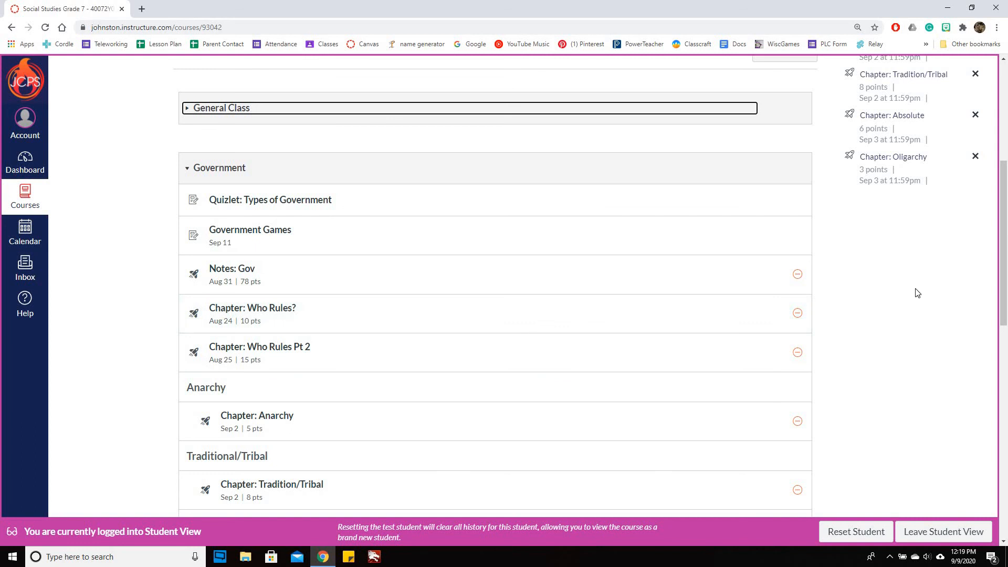
pyautogui.scroll(1, 914, 341)
pyautogui.scroll(5, 900, 409)
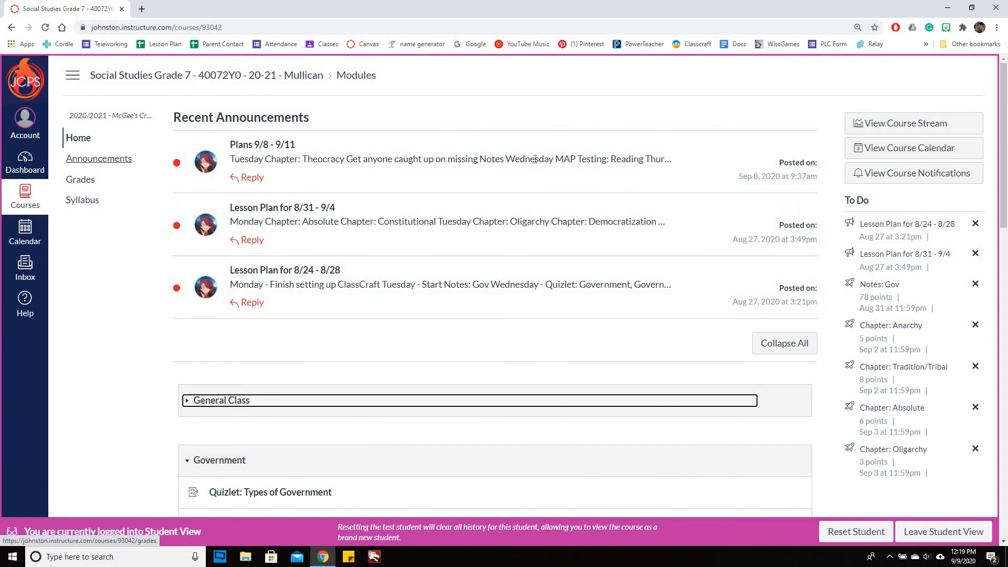
pyautogui.scroll(-5, 614, 204)
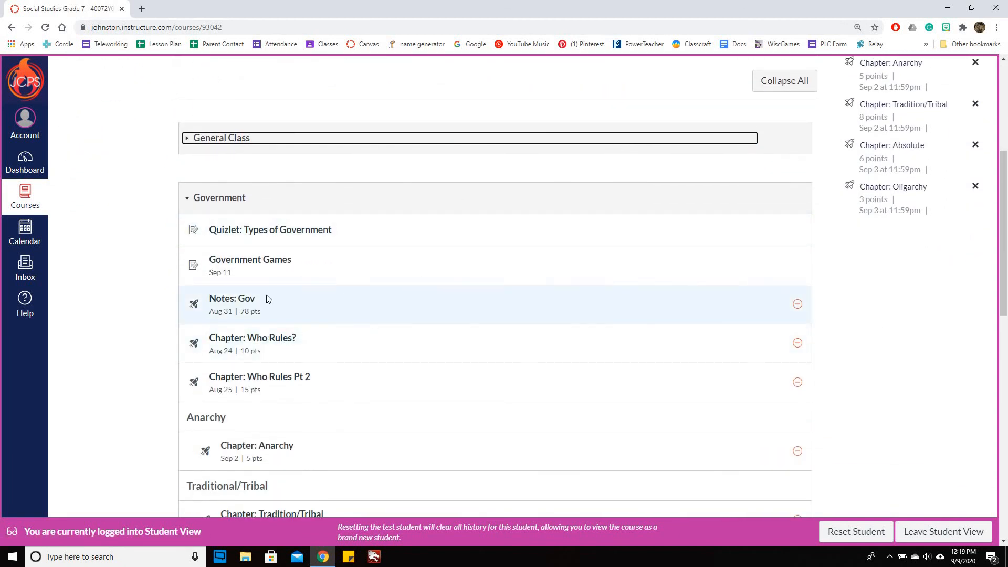
pyautogui.click(268, 264)
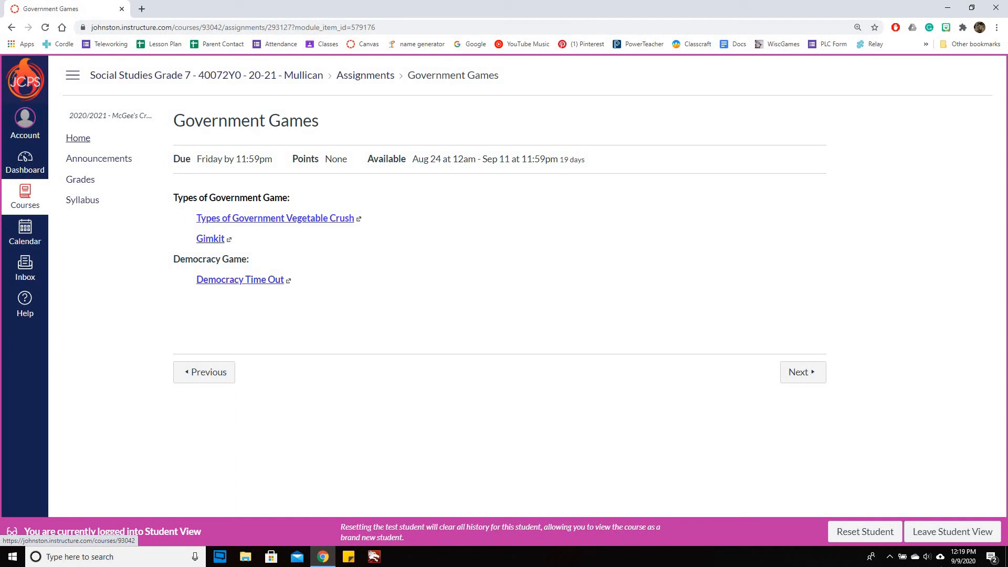
# - Leave Student View and open the Government Games assignment's Edit page
pyautogui.click(966, 532)
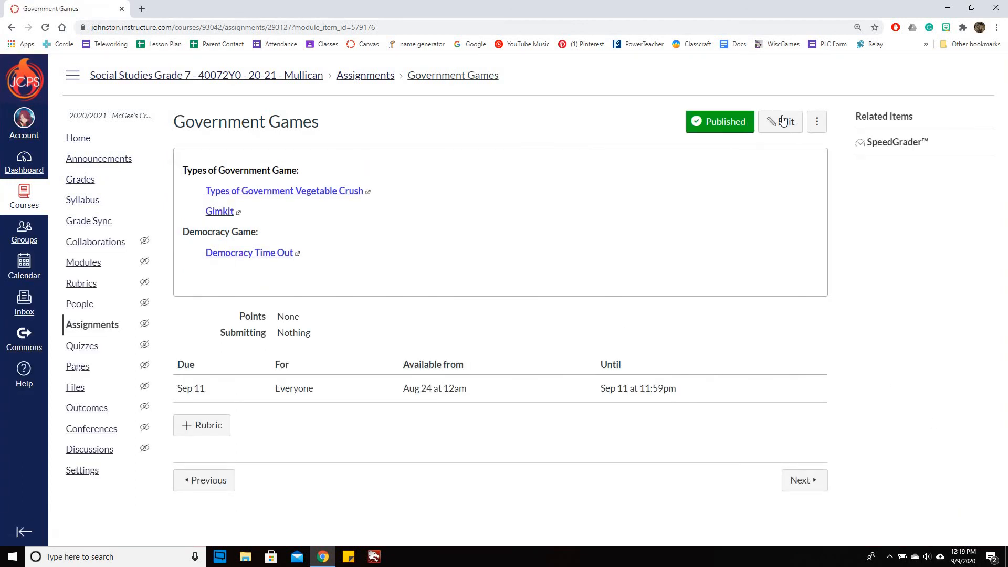
pyautogui.click(783, 122)
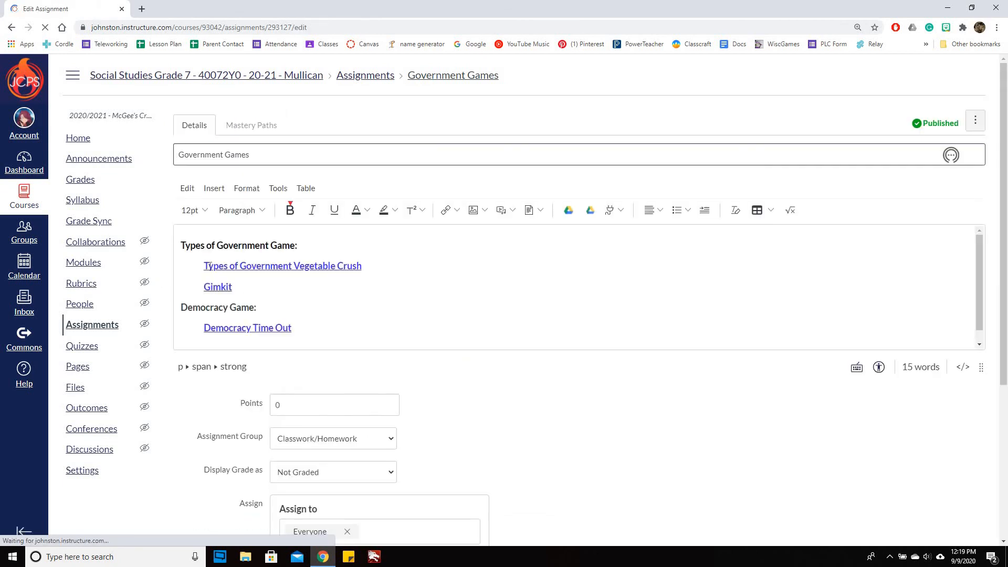
pyautogui.moveTo(204, 265); pyautogui.dragTo(363, 269)
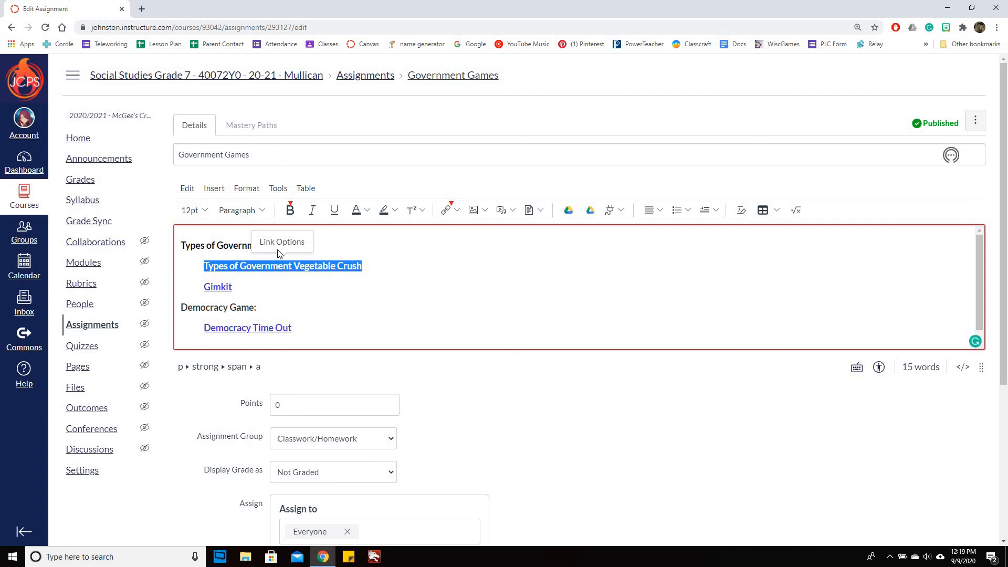
pyautogui.click(370, 212)
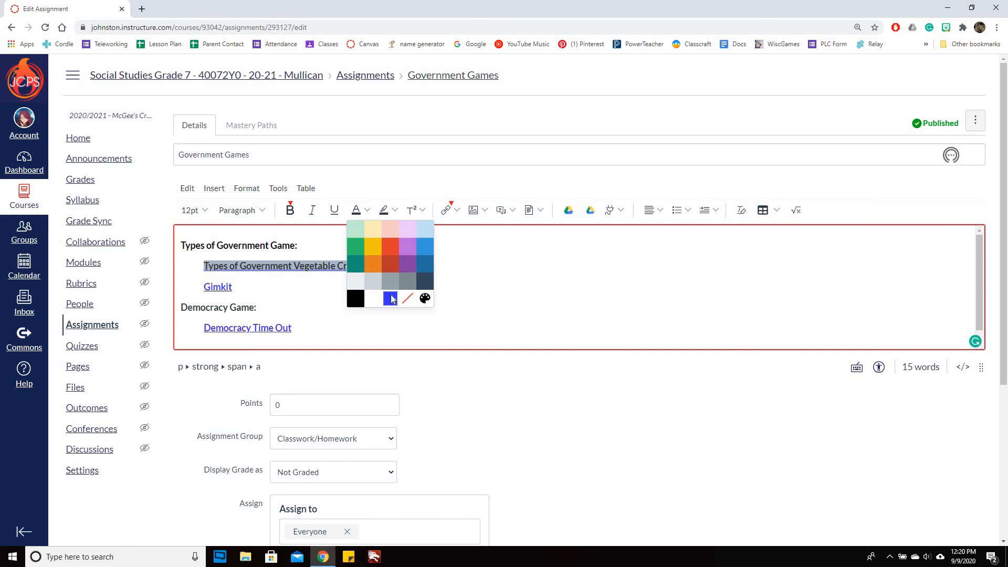
pyautogui.click(425, 300)
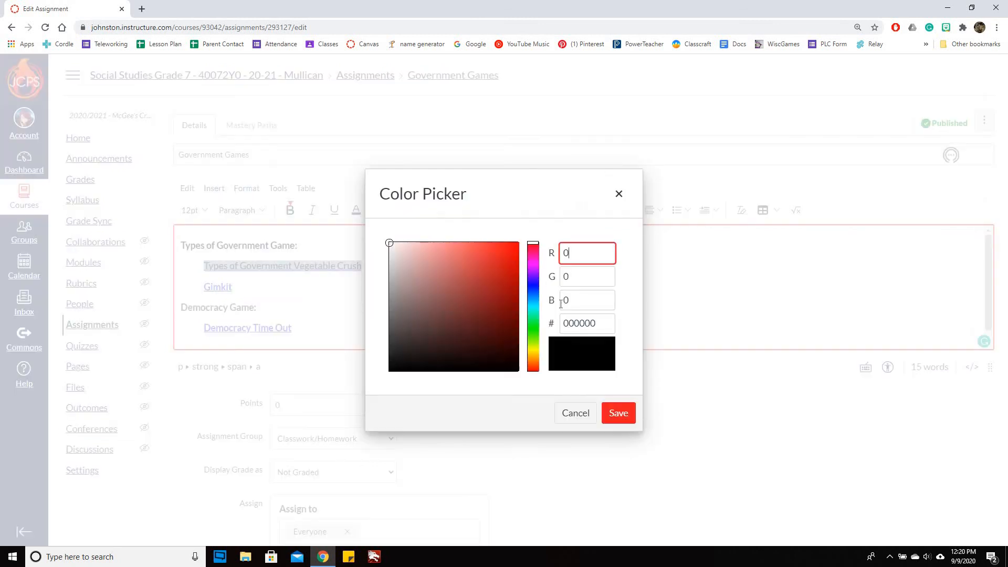
pyautogui.click(533, 282)
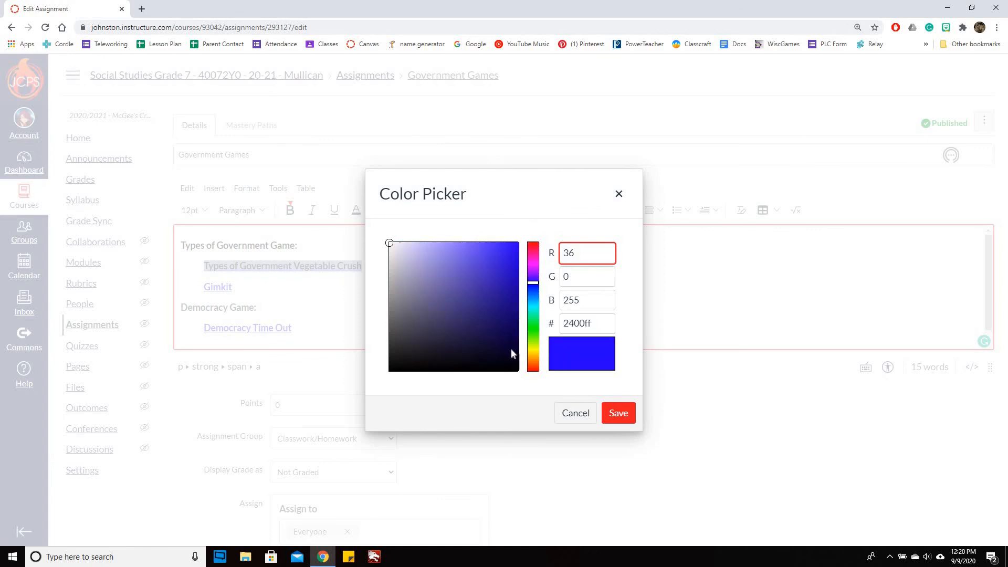
pyautogui.click(502, 248)
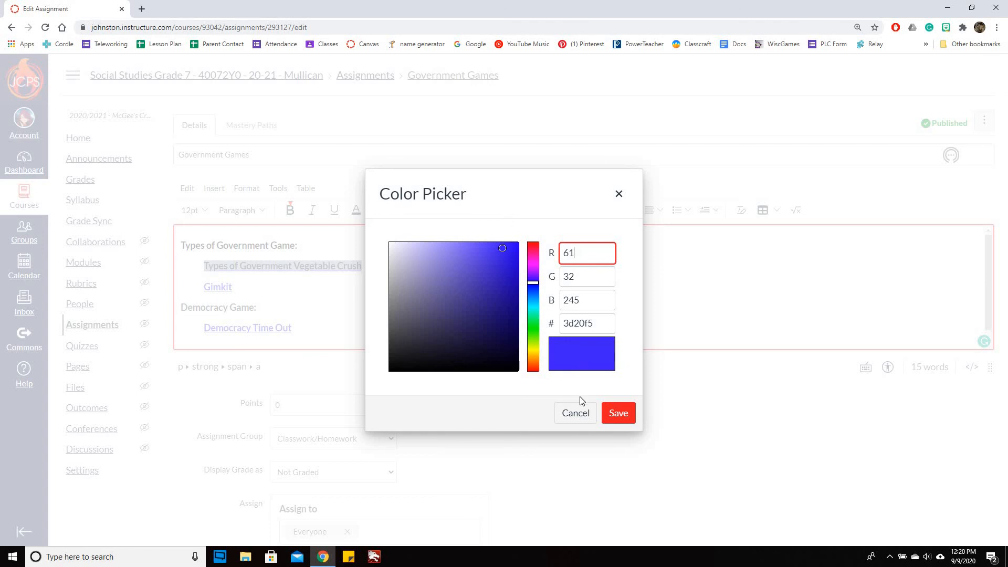
pyautogui.click(576, 412)
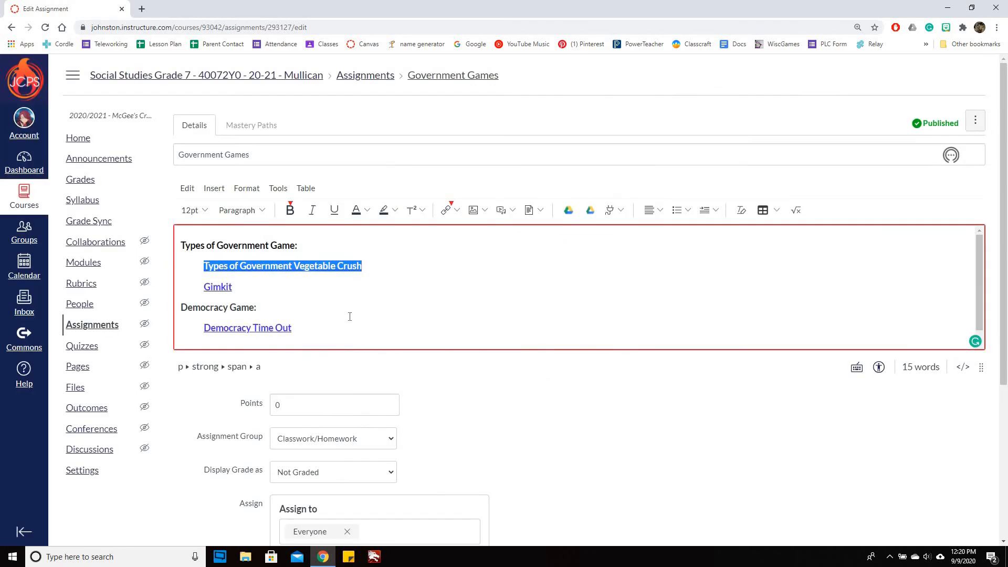
pyautogui.click(349, 317)
pyautogui.tripleClick(213, 263)
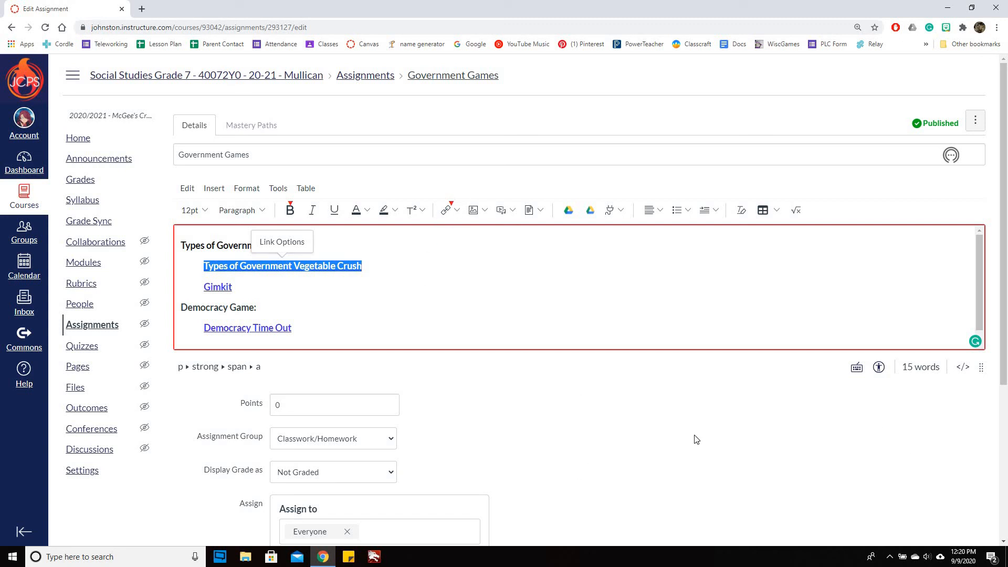
pyautogui.scroll(-5, 546, 394)
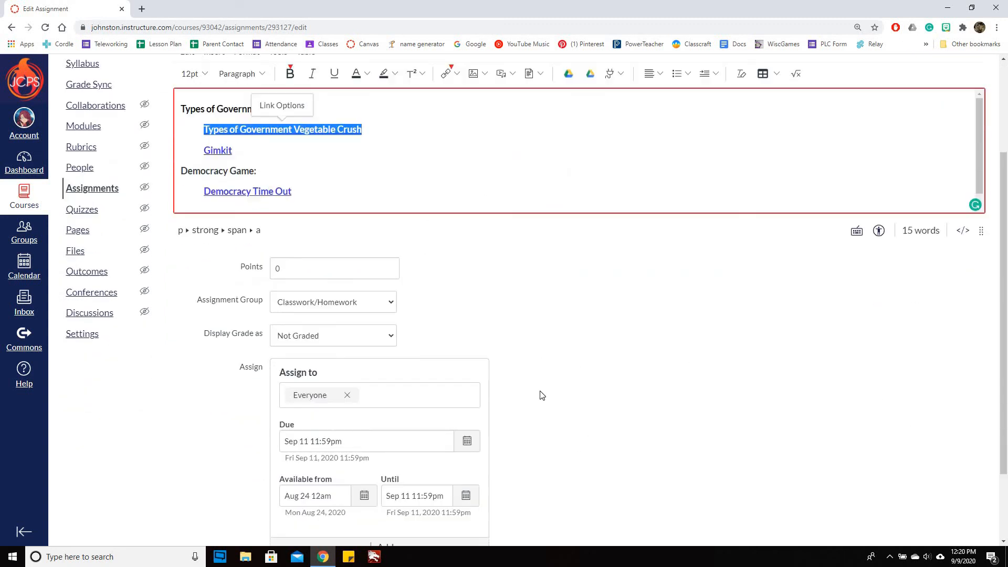
pyautogui.click(929, 509)
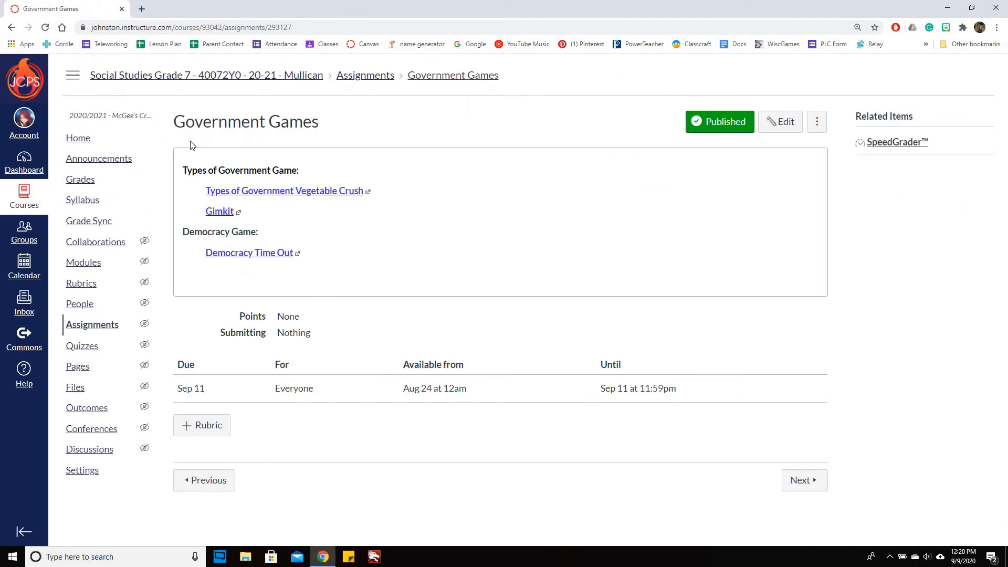
# - Go to the course home's modules and collapse the Government module
pyautogui.click(73, 140)
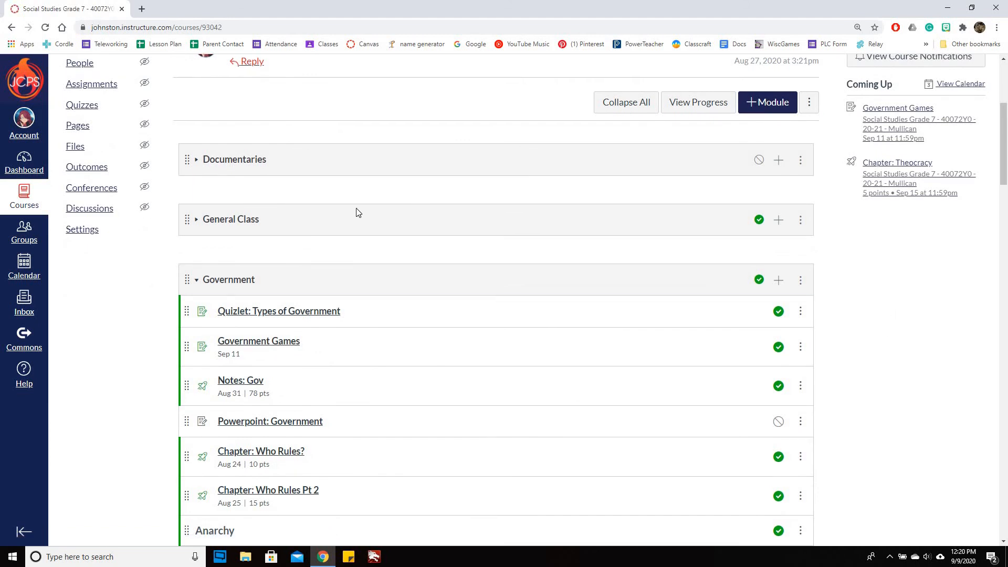
pyautogui.scroll(-1, 357, 211)
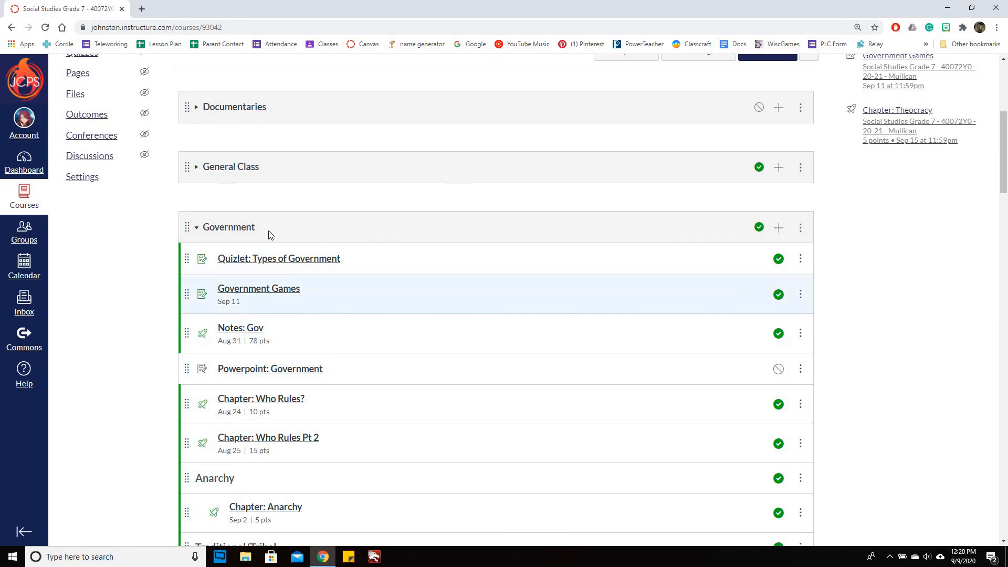
pyautogui.click(197, 229)
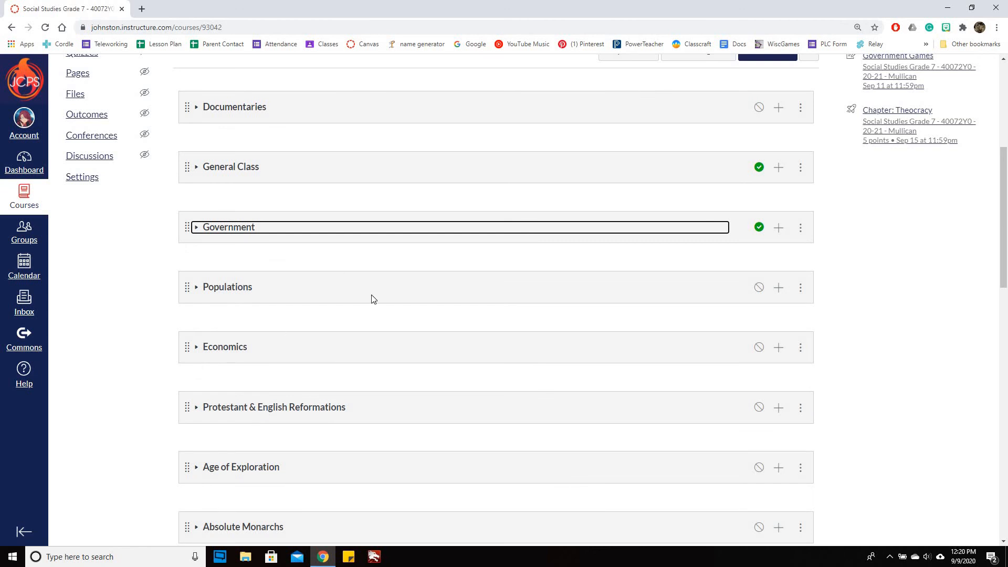
pyautogui.scroll(-3, 371, 298)
pyautogui.scroll(3, 377, 294)
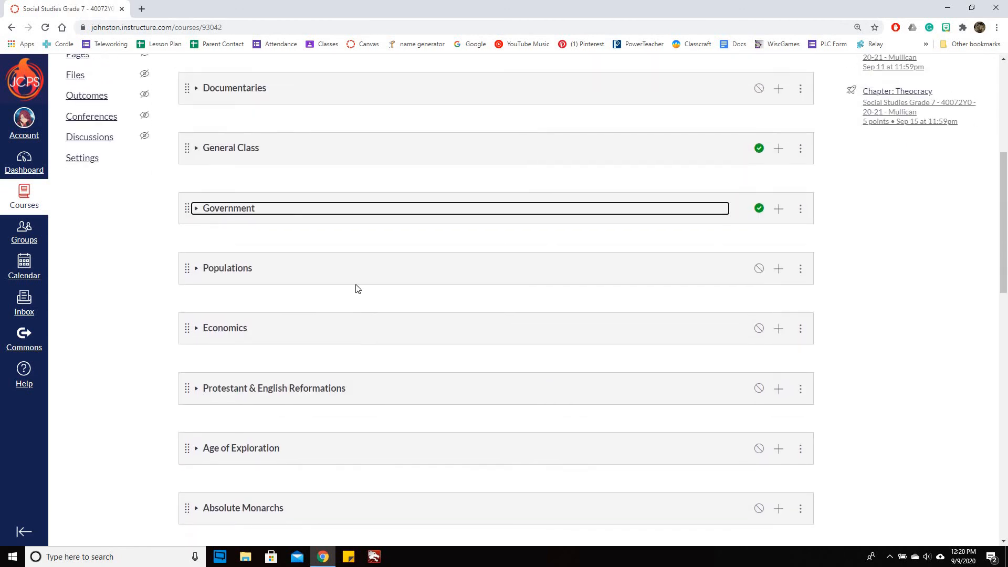
pyautogui.scroll(1, 358, 289)
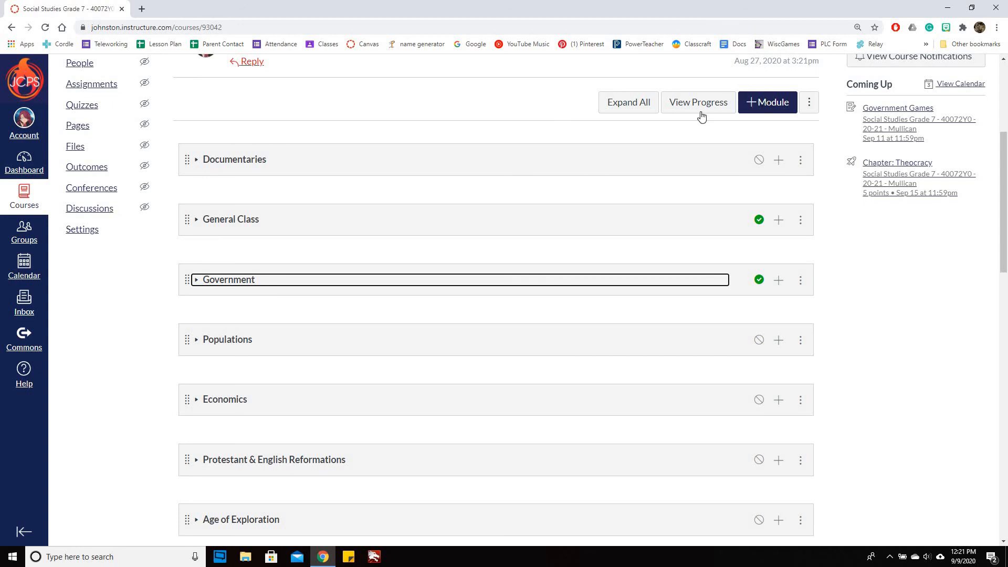
# - Create a new module named 'Order of Operations' at the bottom of the list
pyautogui.click(765, 104)
pyautogui.click(400, 251)
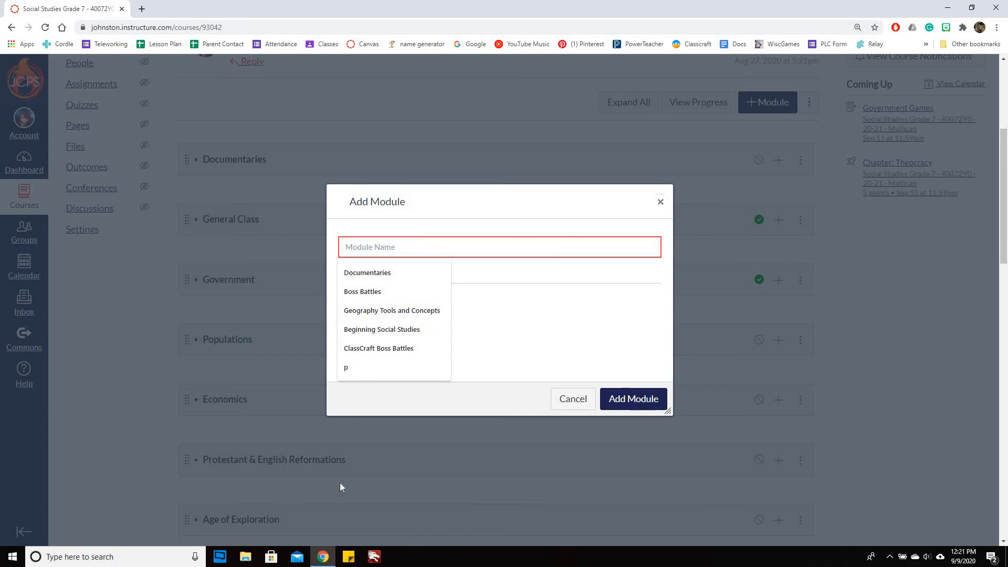
pyautogui.write('Order of Operations')
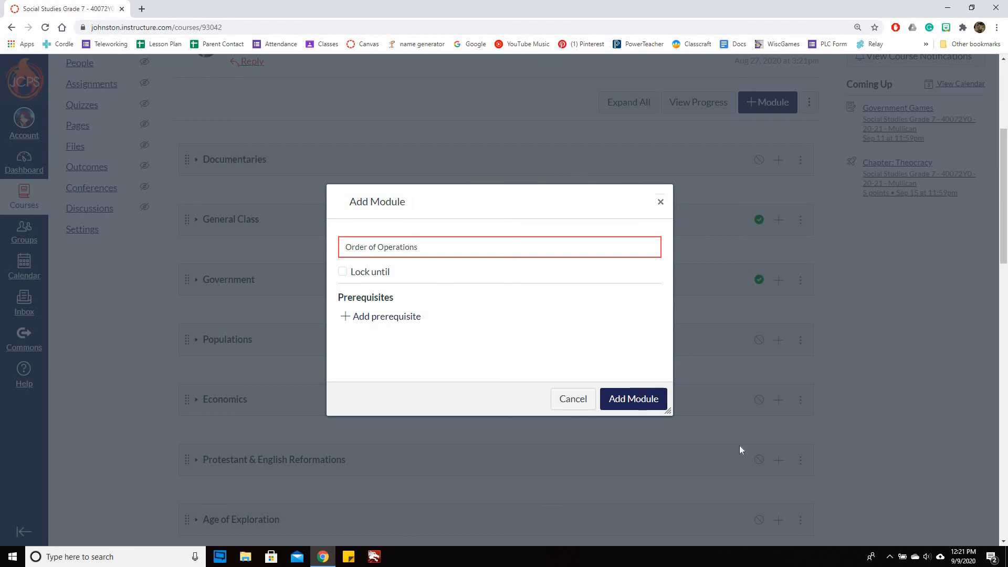
pyautogui.click(632, 399)
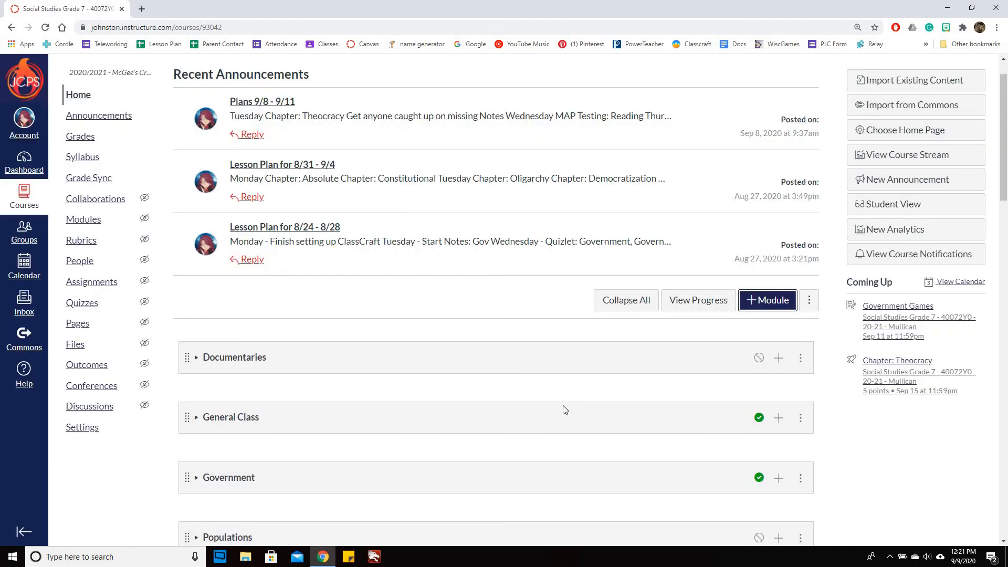
pyautogui.scroll(-15, 589, 404)
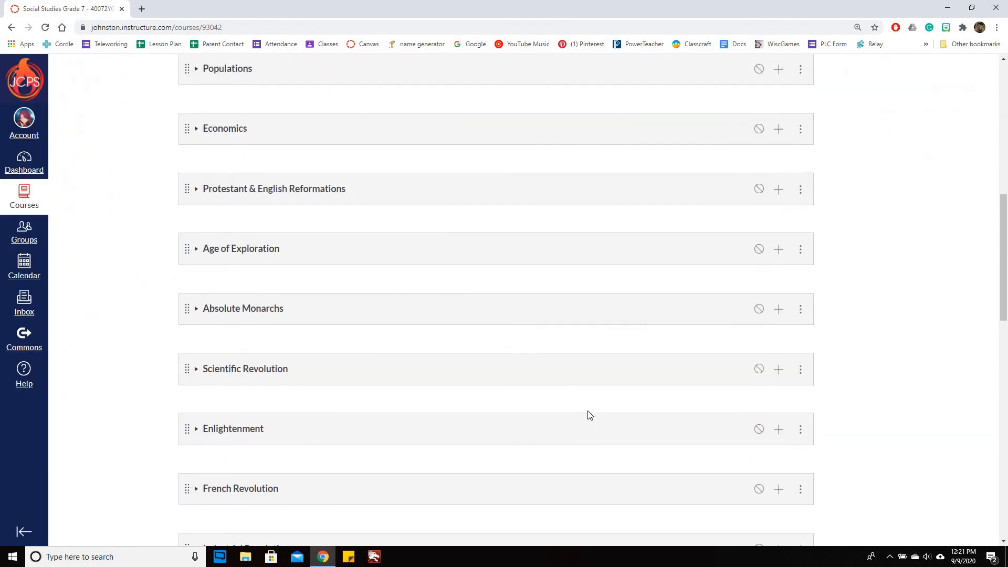
pyautogui.scroll(-8, 589, 414)
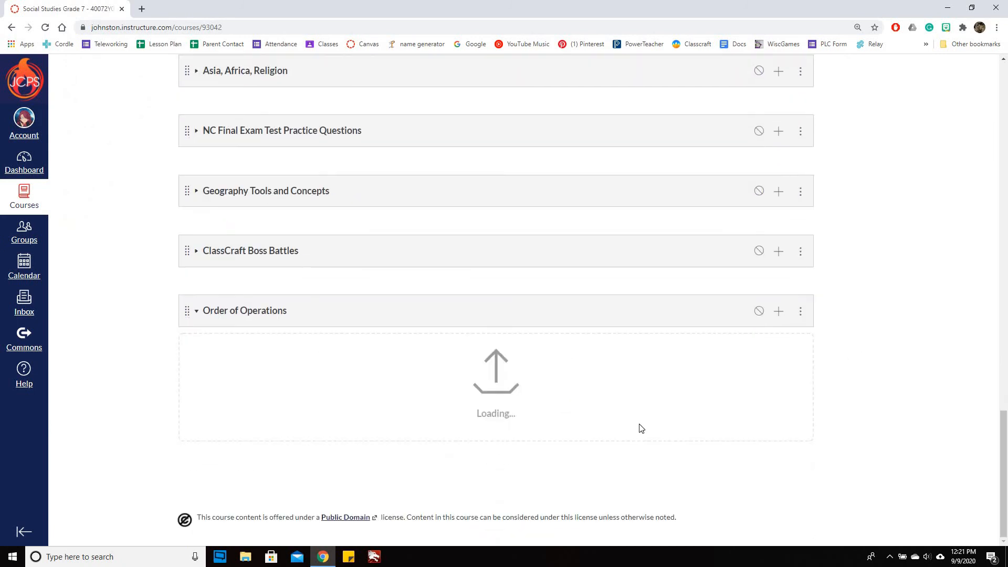
# - Begin adding a new Quiz to Order of Operations, then cancel without adding it
pyautogui.click(778, 311)
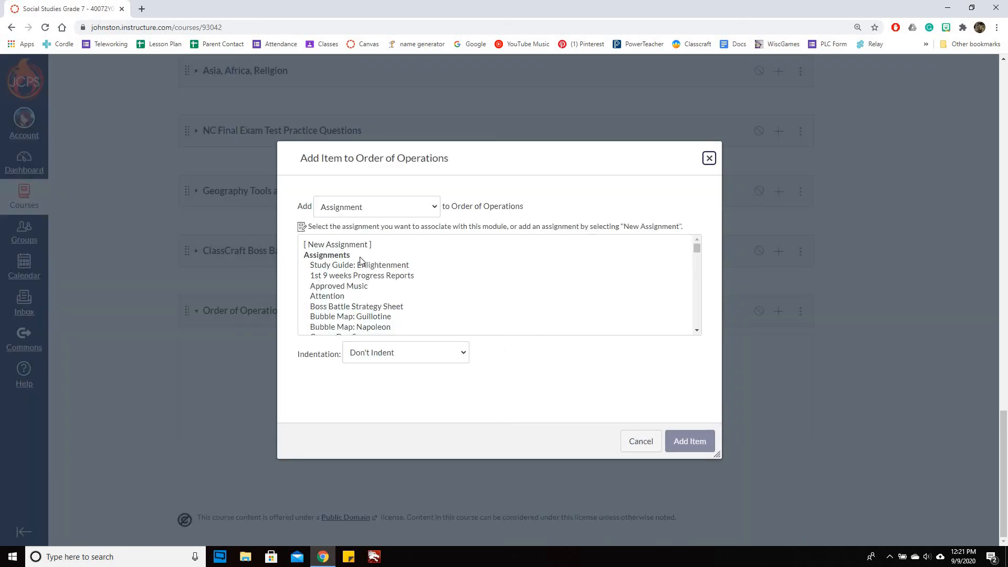
pyautogui.click(383, 216)
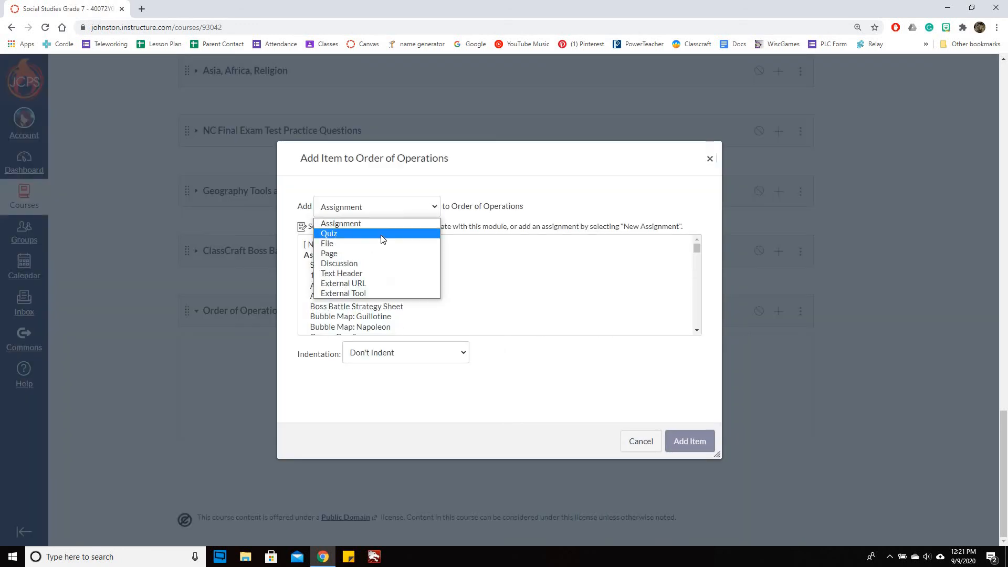
pyautogui.click(336, 233)
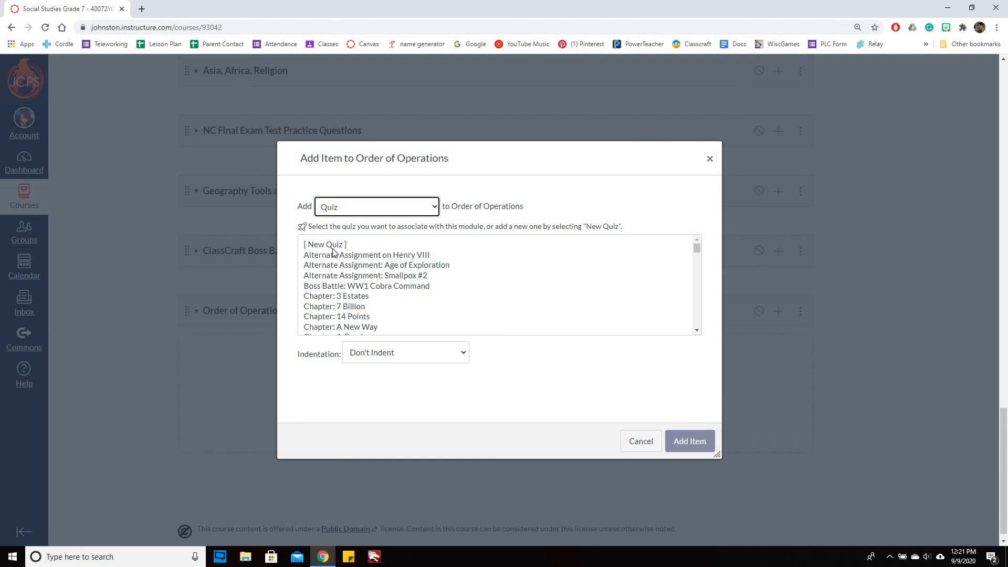
pyautogui.click(332, 247)
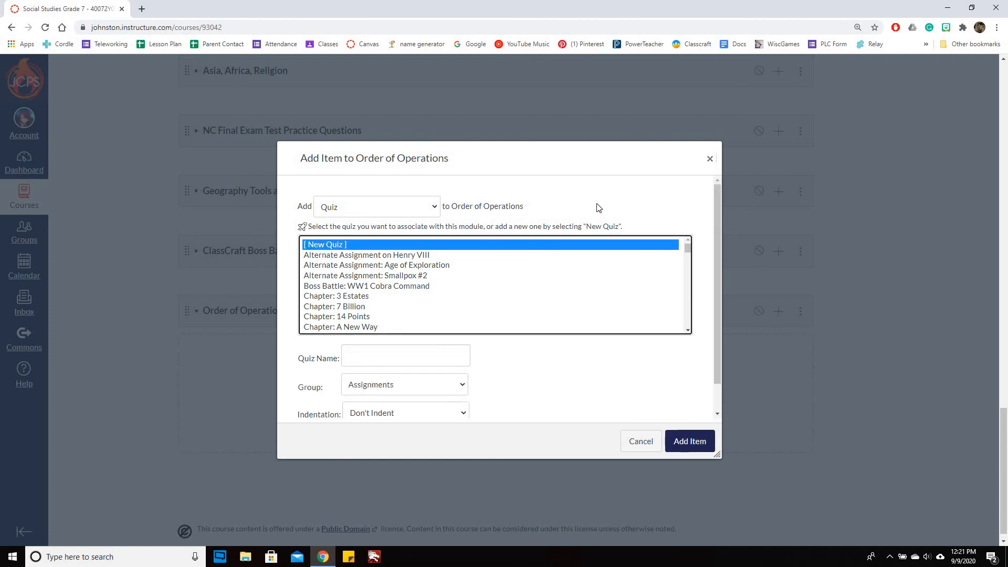
pyautogui.click(710, 159)
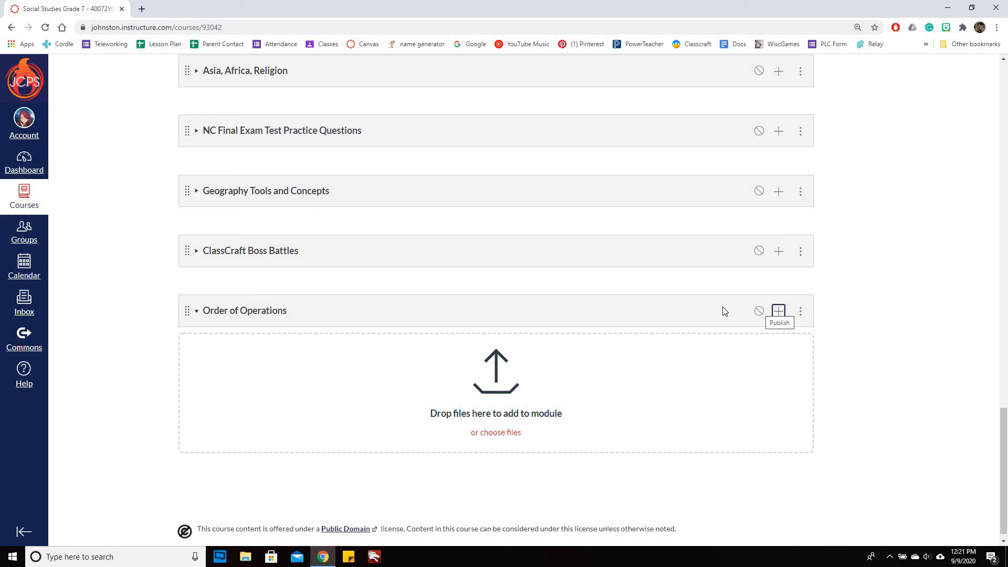
# - Publish the Order of Operations module, then delete it and confirm the deletion
pyautogui.click(756, 313)
pyautogui.click(760, 312)
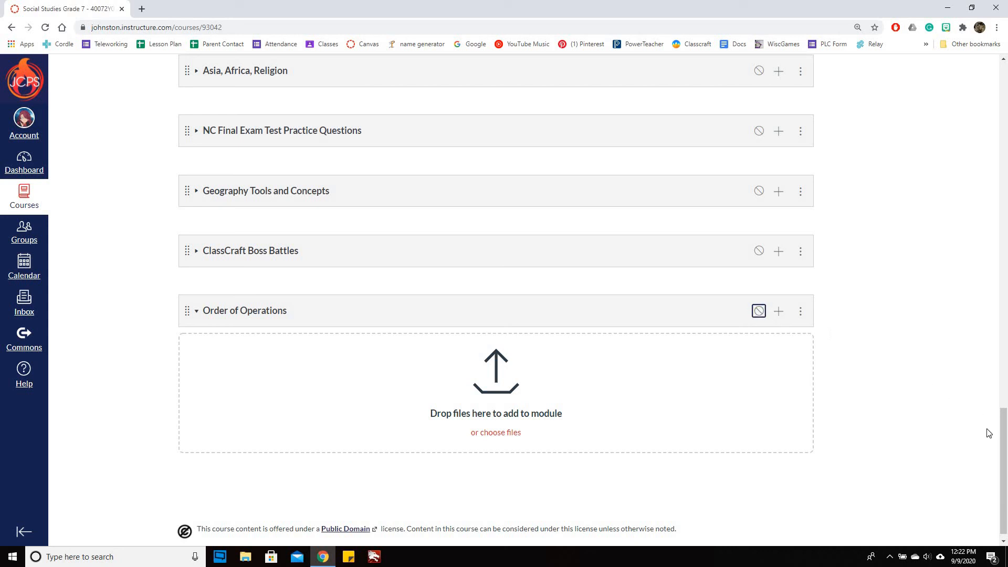
pyautogui.click(801, 312)
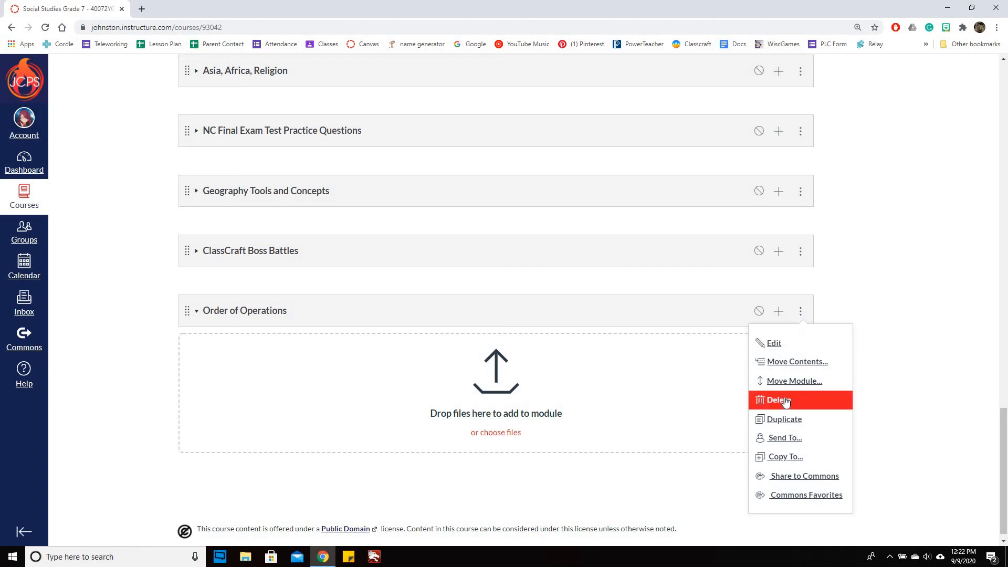
pyautogui.click(843, 405)
pyautogui.click(557, 88)
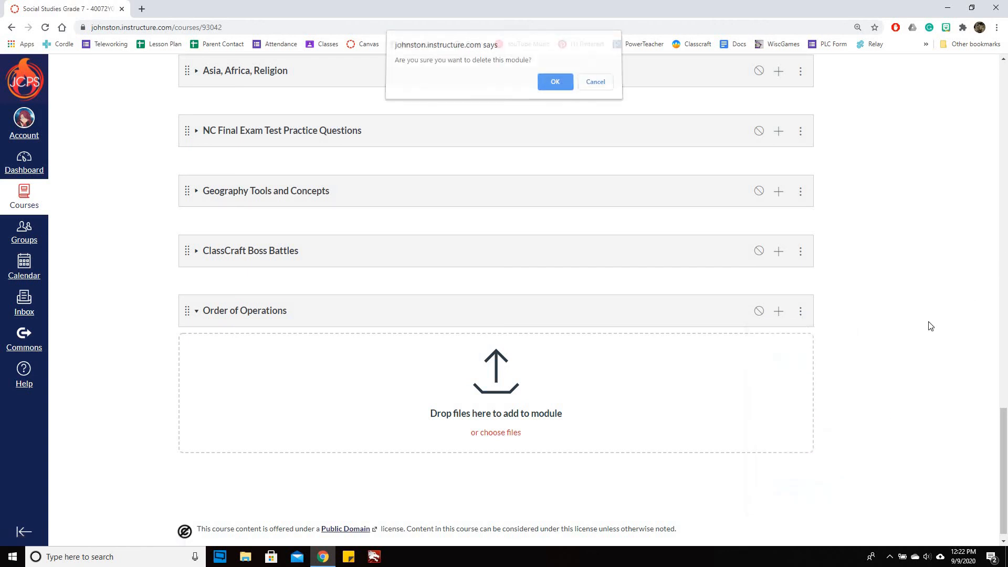
pyautogui.scroll(8, 936, 298)
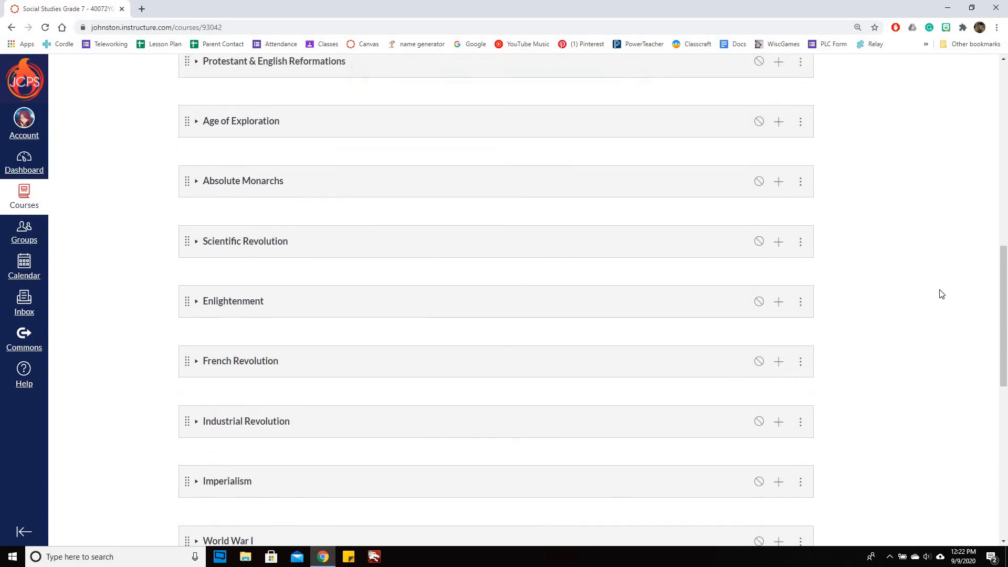
pyautogui.scroll(7, 940, 292)
pyautogui.click(203, 195)
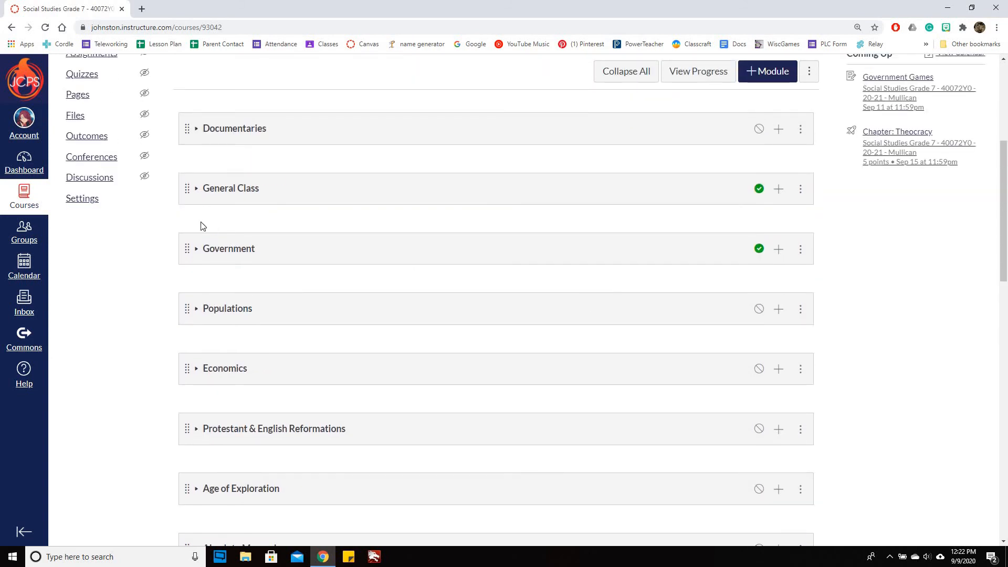
pyautogui.scroll(-2, 199, 376)
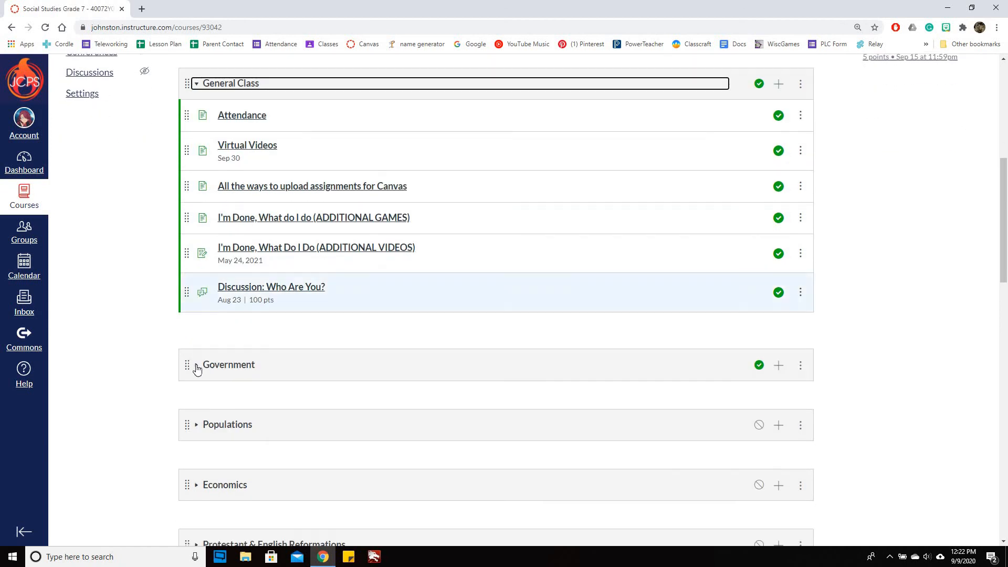
pyautogui.click(196, 366)
pyautogui.scroll(-5, 868, 339)
pyautogui.scroll(-1, 868, 340)
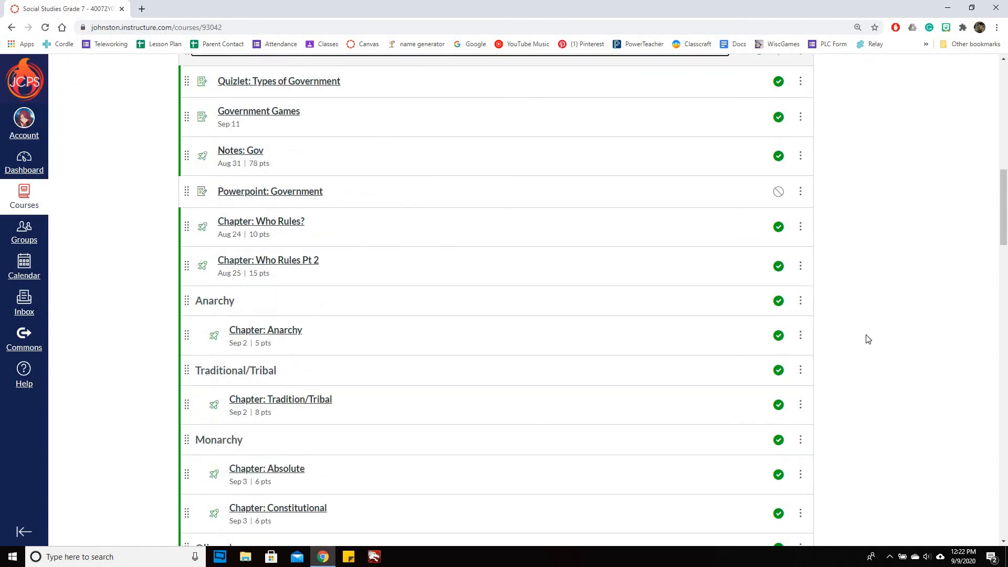
pyautogui.scroll(-5, 866, 336)
pyautogui.scroll(11, 895, 302)
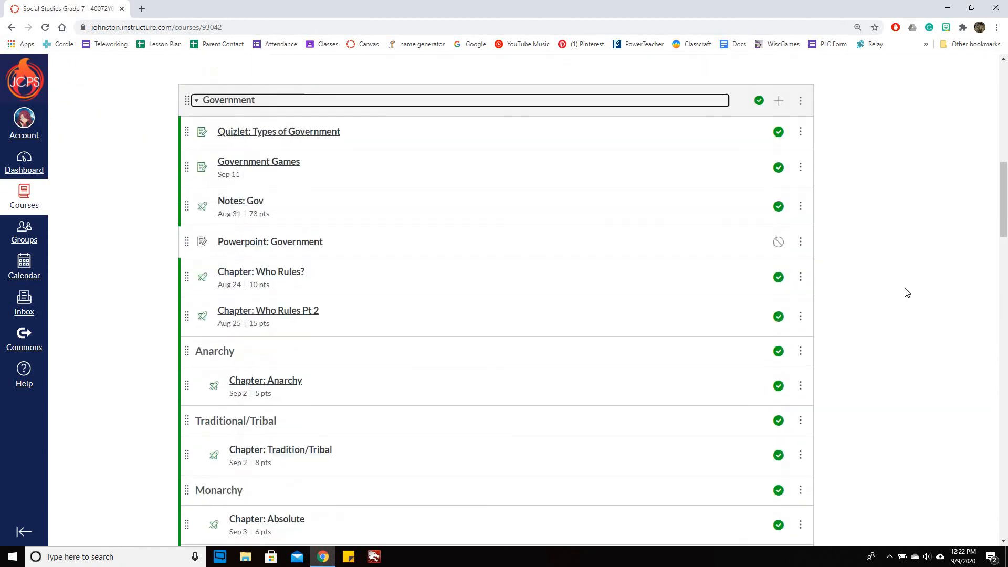
pyautogui.scroll(4, 910, 293)
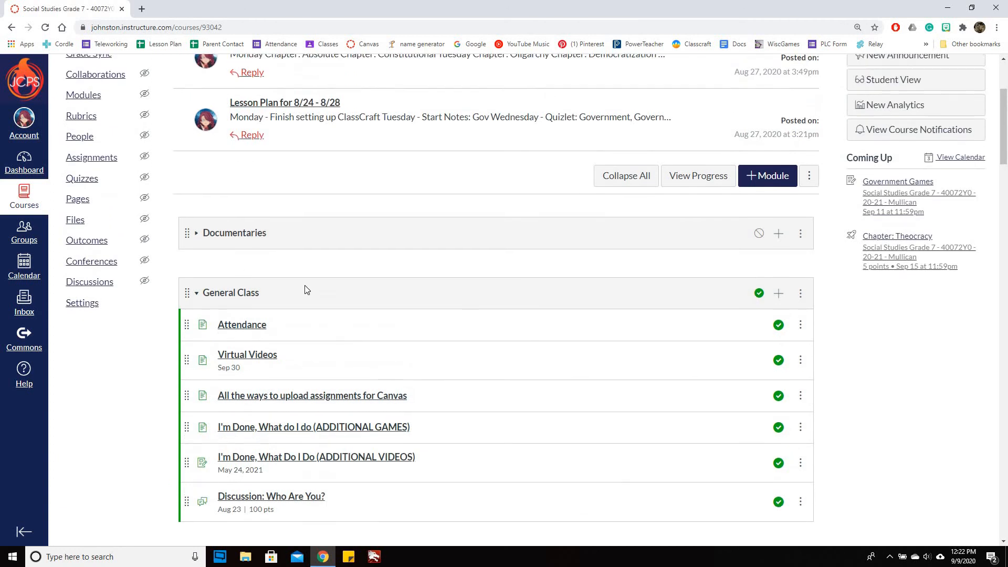
pyautogui.click(197, 295)
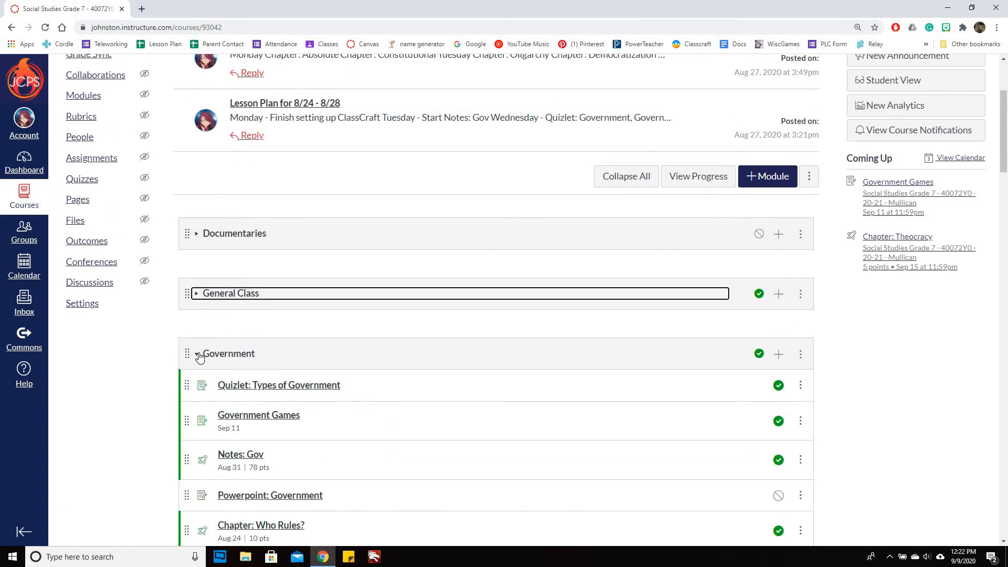
pyautogui.click(199, 356)
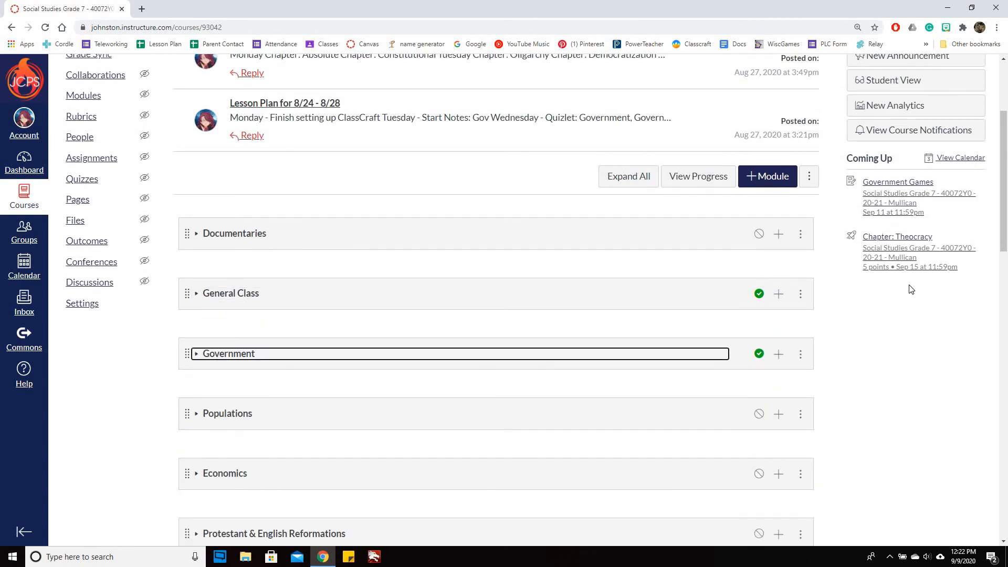
pyautogui.scroll(-3, 899, 268)
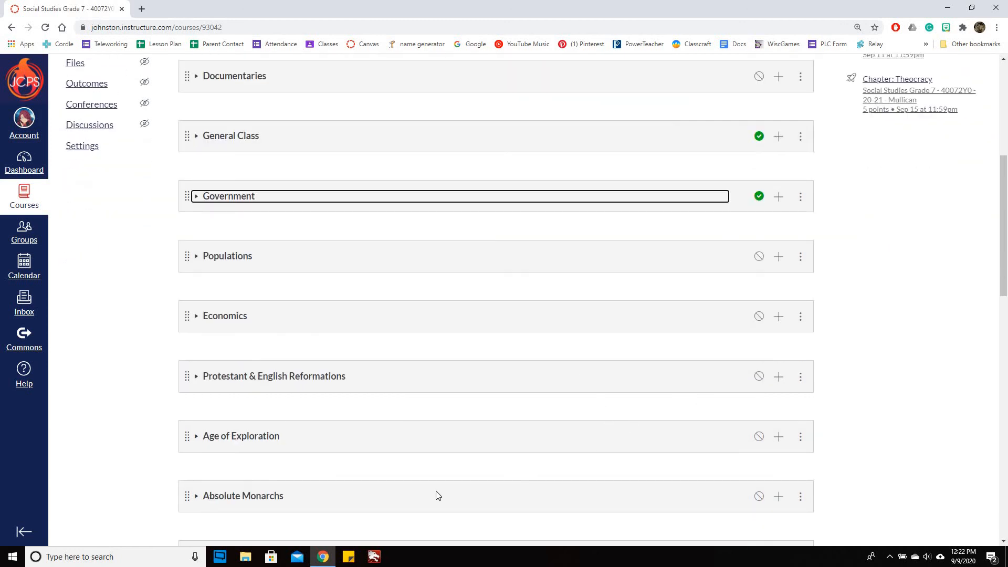
pyautogui.scroll(-15, 906, 393)
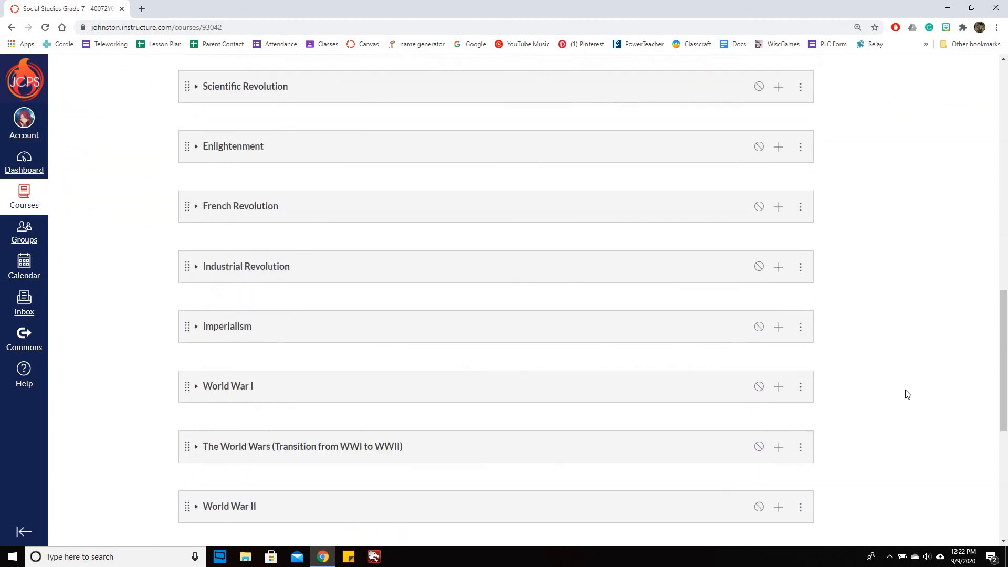
pyautogui.moveTo(1005, 467); pyautogui.dragTo(1003, 222)
pyautogui.scroll(7, 1004, 222)
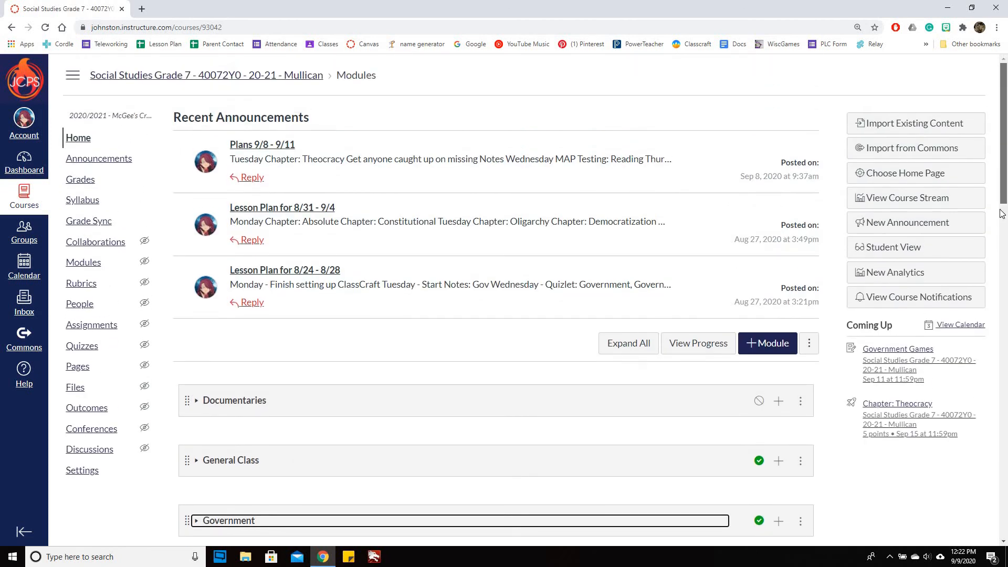
pyautogui.scroll(1, 1003, 190)
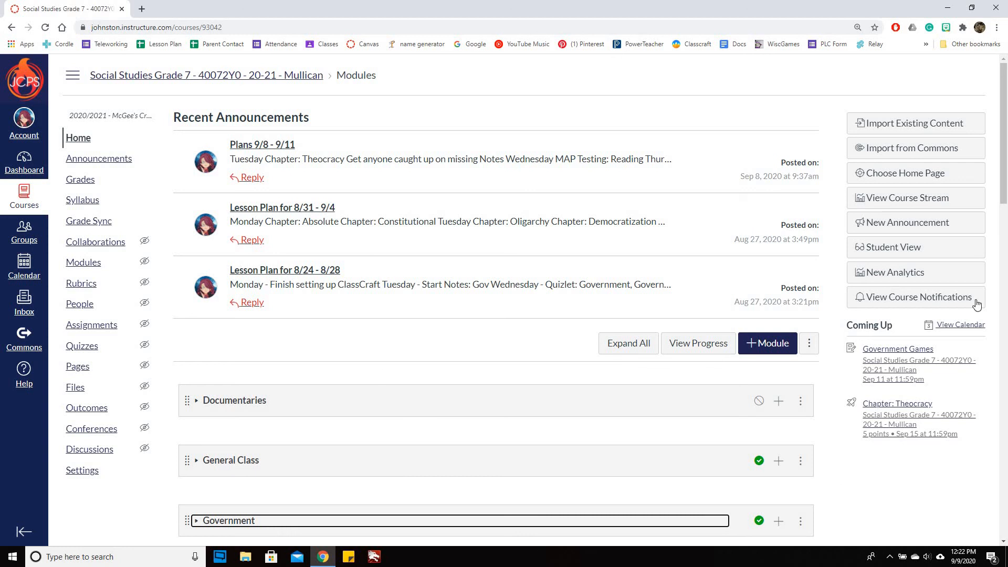
# - Enter Student View, review the General Class and Government modules, and collapse Government
pyautogui.click(893, 247)
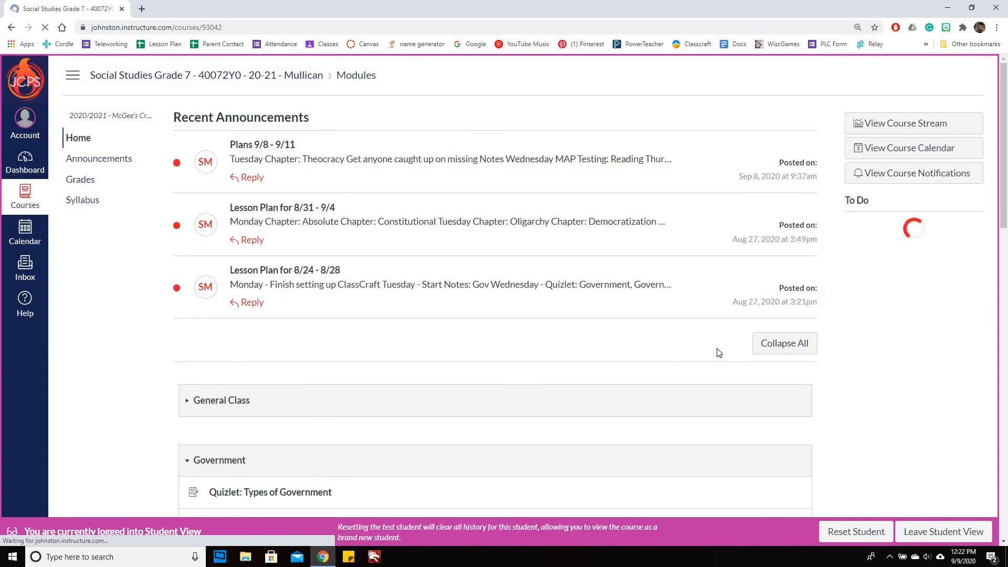
pyautogui.scroll(-7, 530, 310)
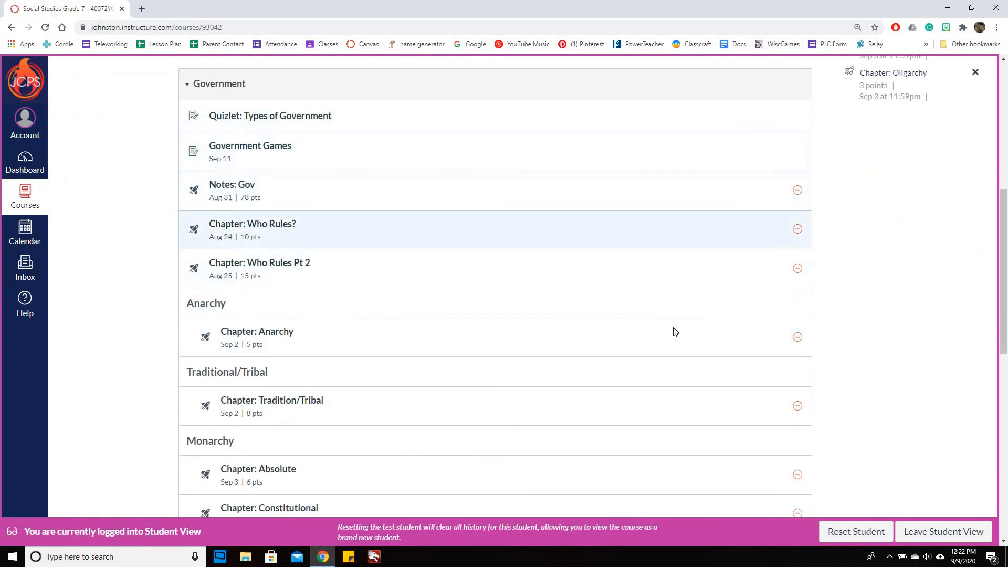
pyautogui.scroll(-5, 841, 343)
pyautogui.scroll(-5, 841, 343)
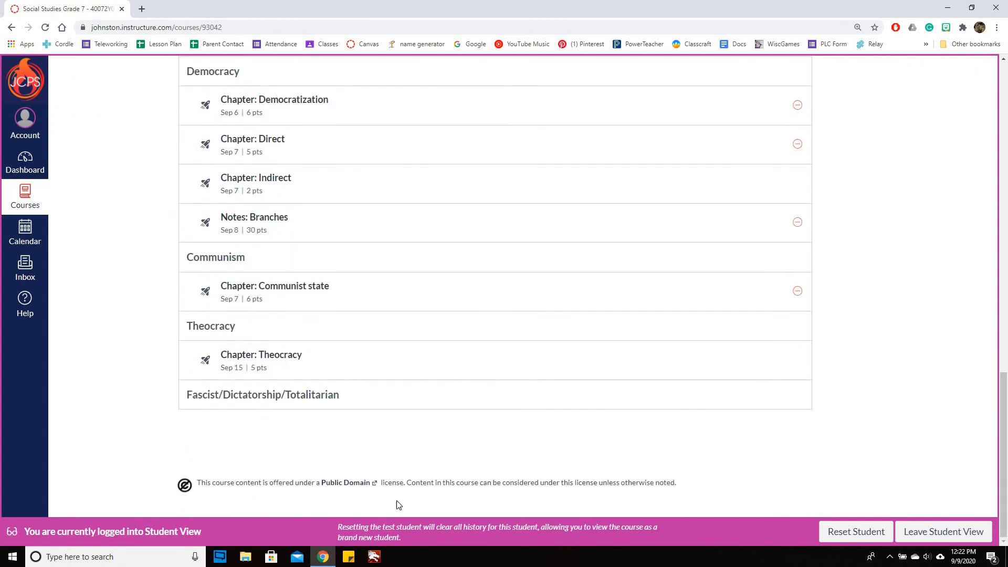
pyautogui.scroll(15, 887, 388)
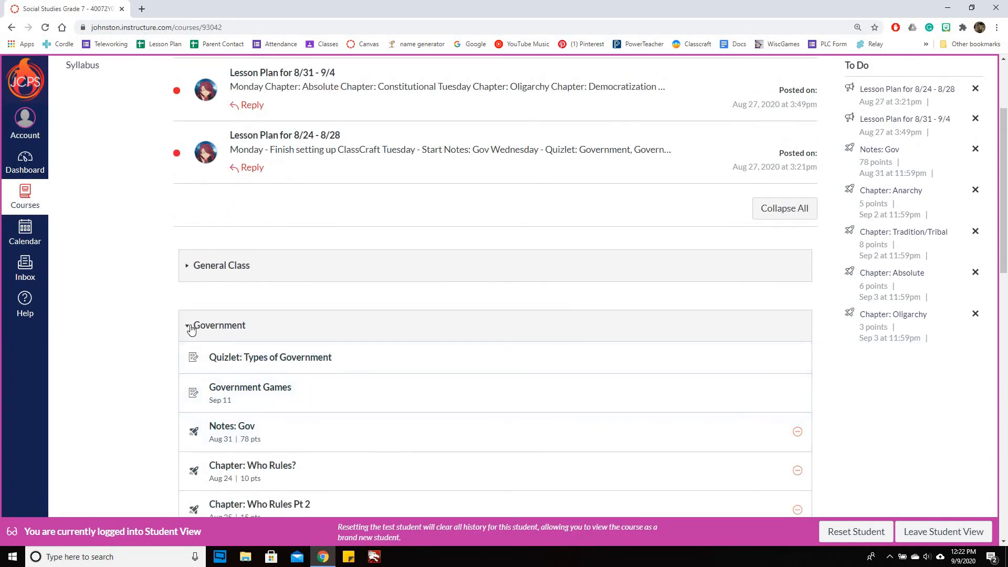
pyautogui.click(197, 325)
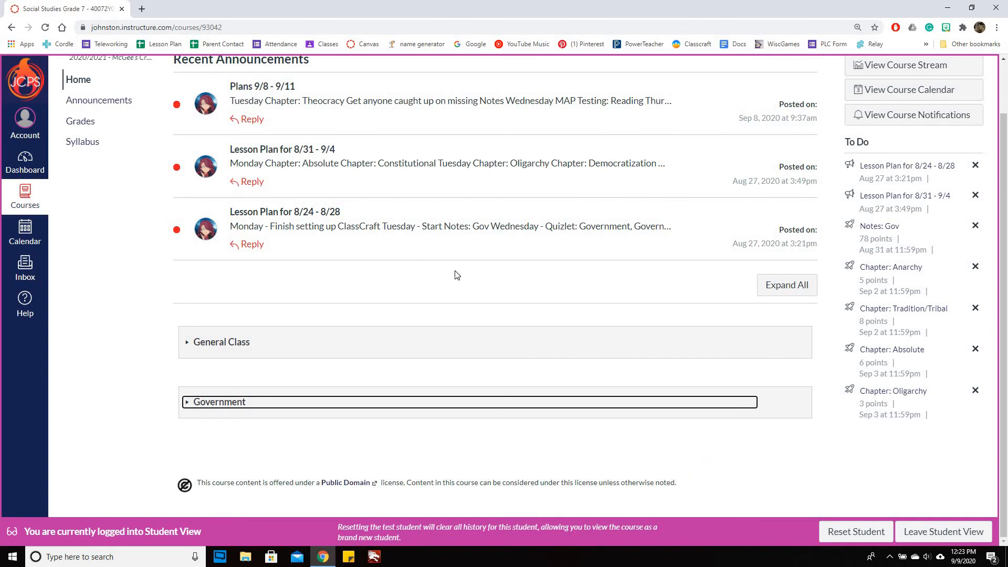
pyautogui.scroll(2, 454, 275)
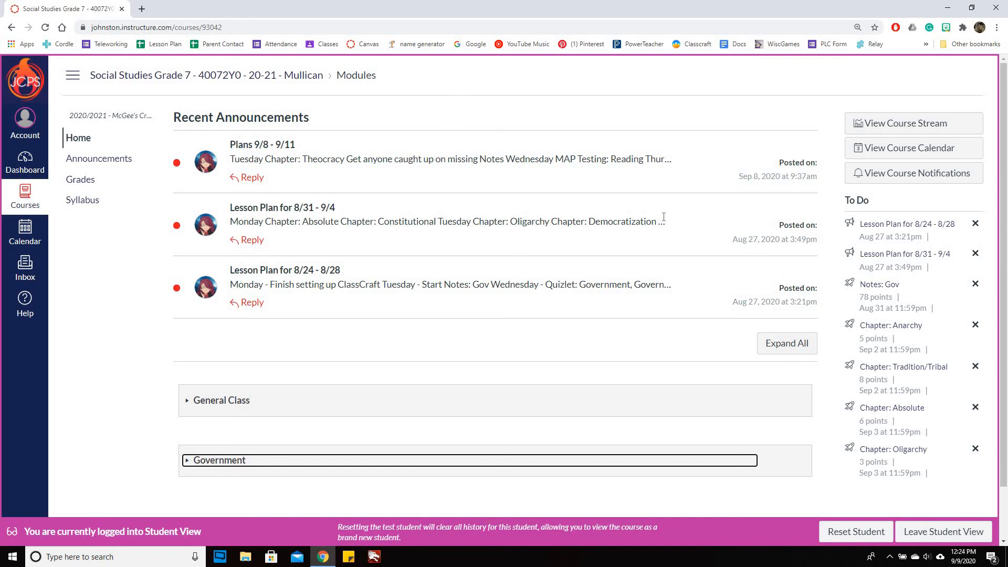
pyautogui.scroll(-2, 548, 179)
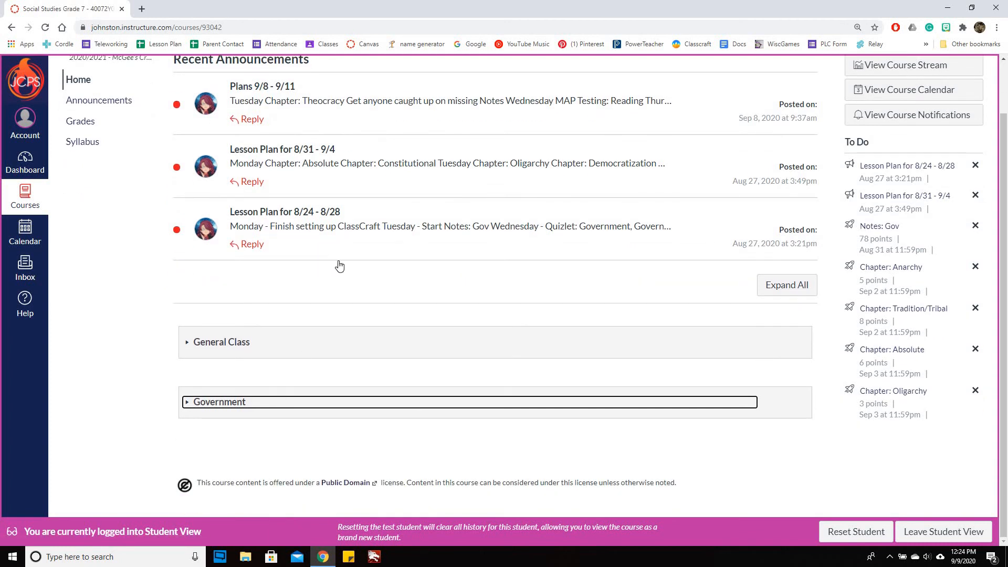
pyautogui.scroll(1, 337, 268)
pyautogui.scroll(1, 337, 267)
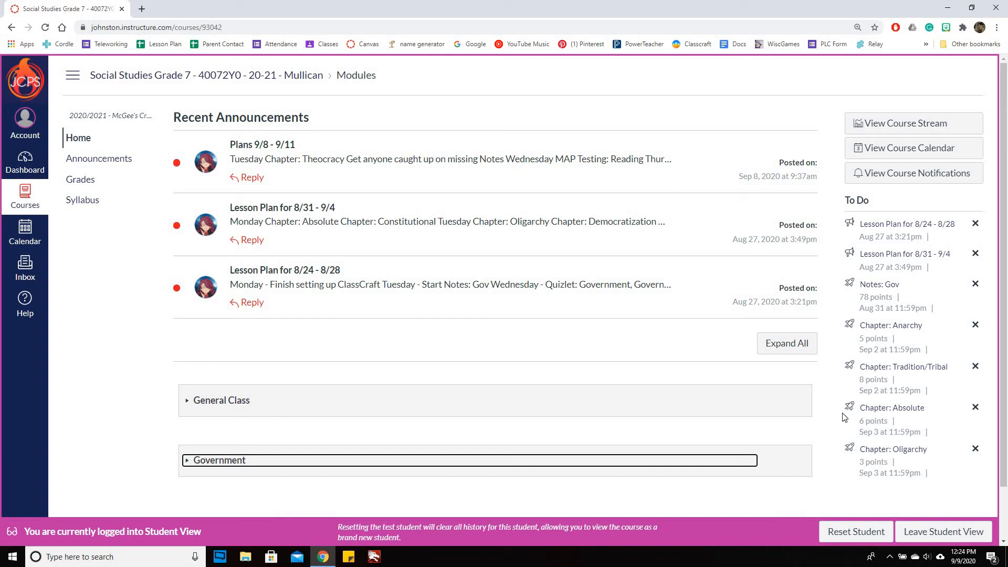
pyautogui.click(929, 534)
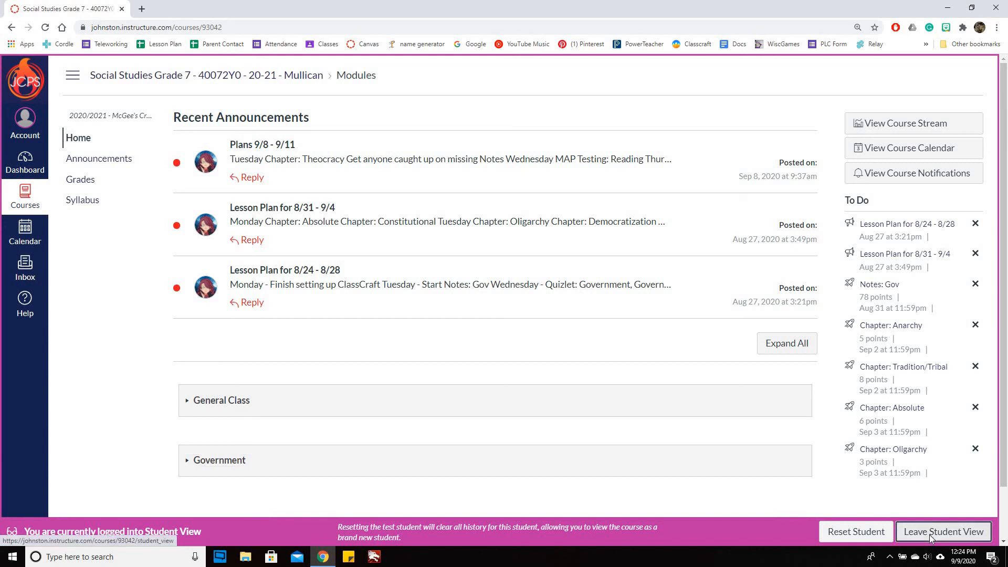